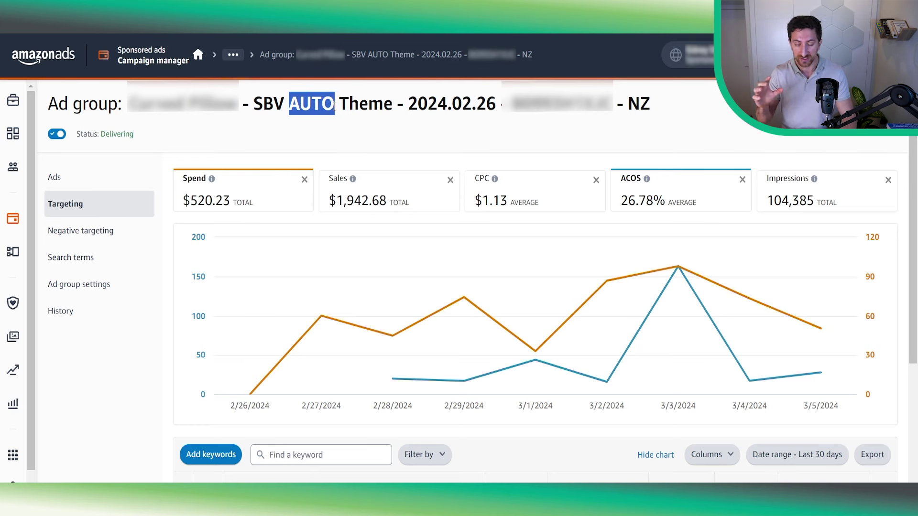
scroll(408, 174, "down", 4)
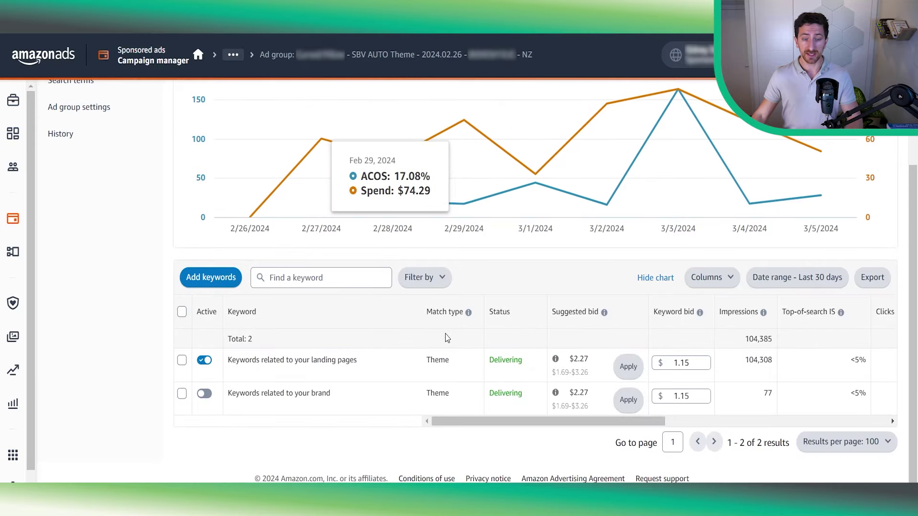
double_click(430, 360)
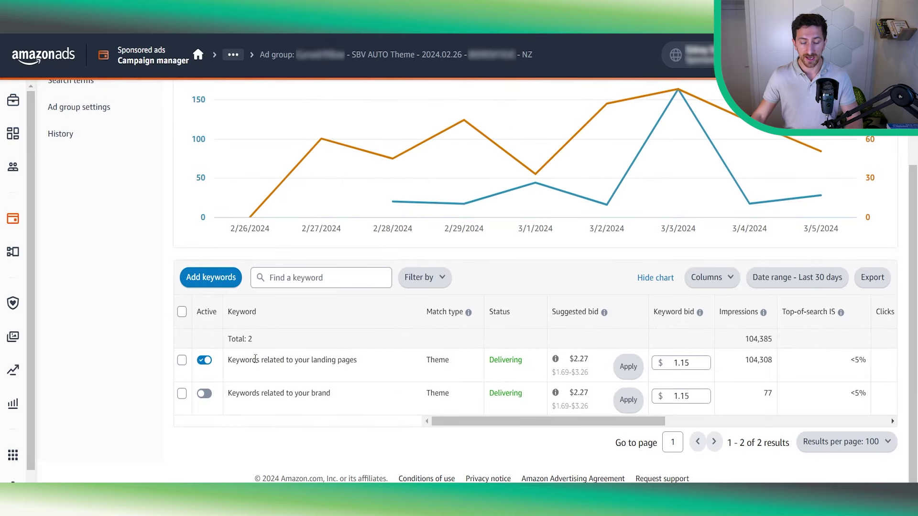
triple_click(256, 360)
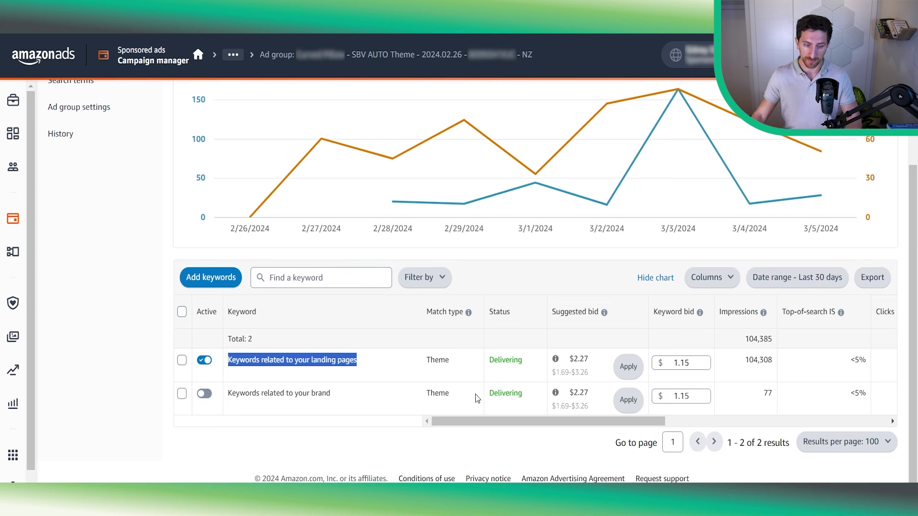
left_click(262, 375)
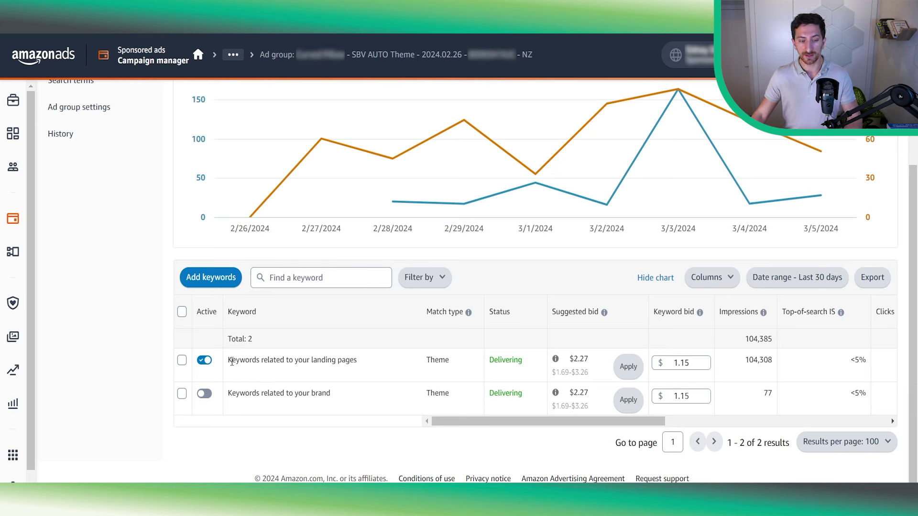
left_click_drag(232, 362, 360, 369)
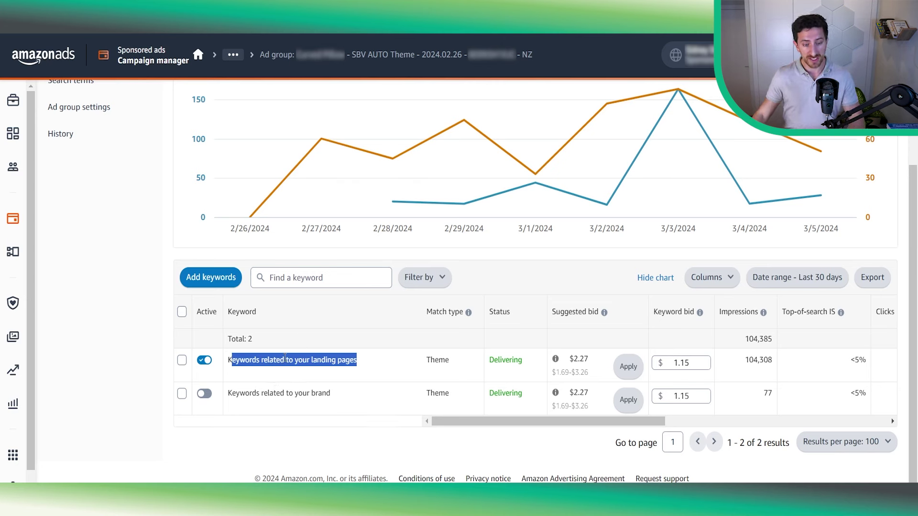
left_click(251, 365)
double_click(251, 365)
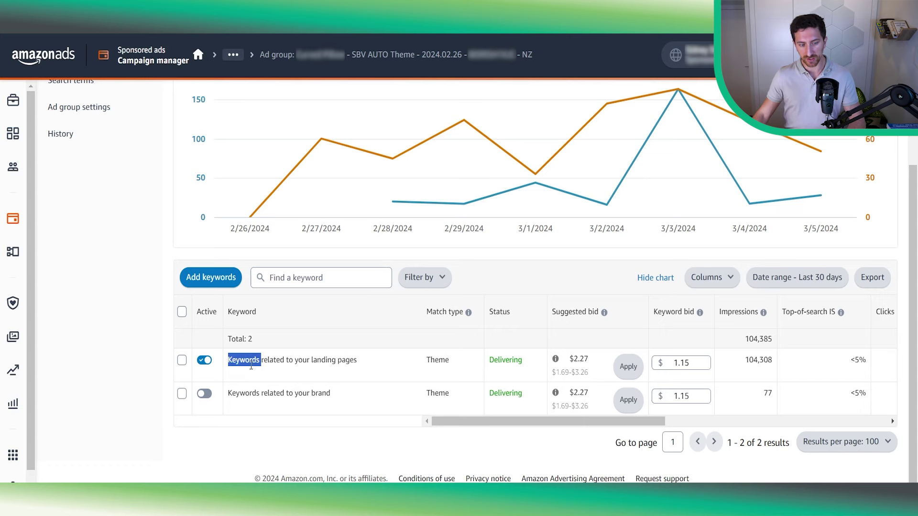
double_click(343, 361)
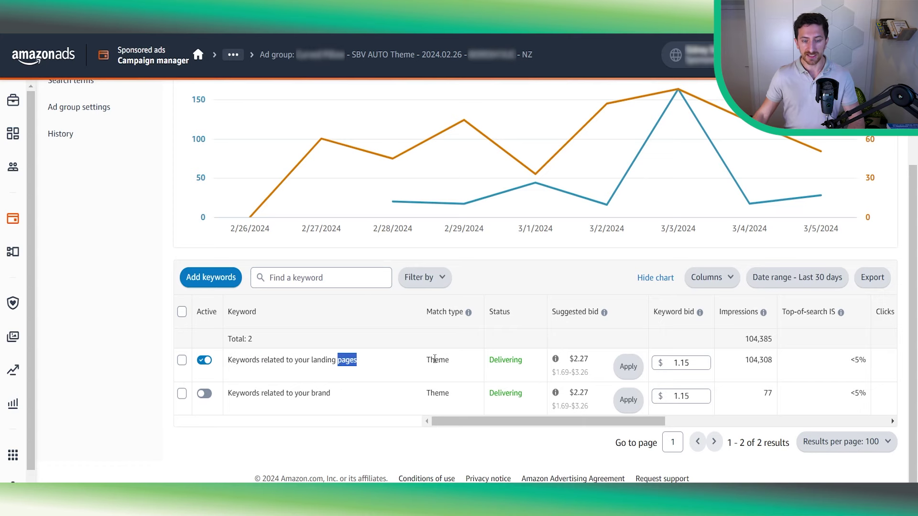
scroll(435, 359, "up", 4)
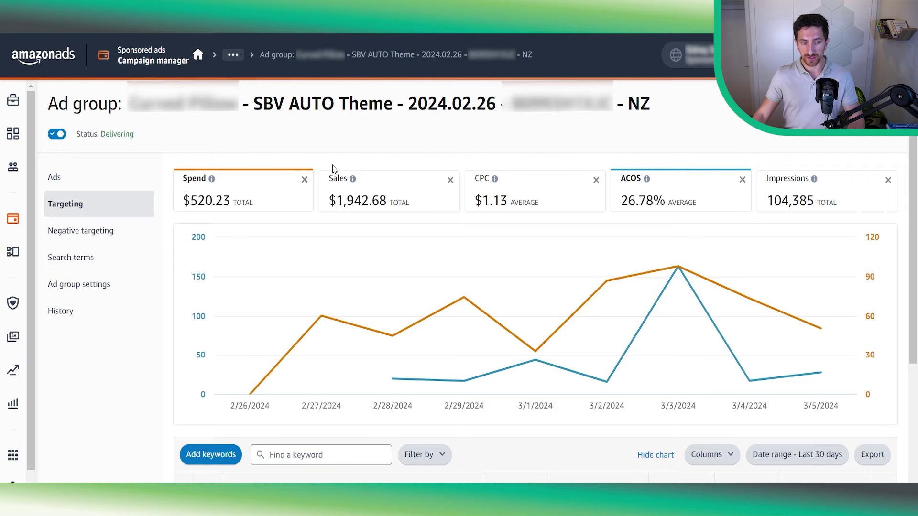
scroll(436, 332, "down", 2)
scroll(344, 325, "down", 2)
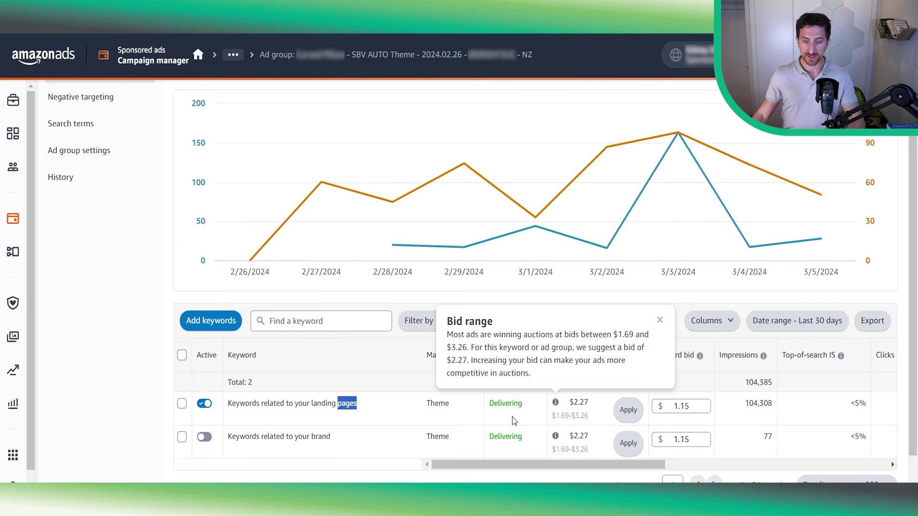
scroll(830, 428, "right", 3)
scroll(832, 406, "right", 3)
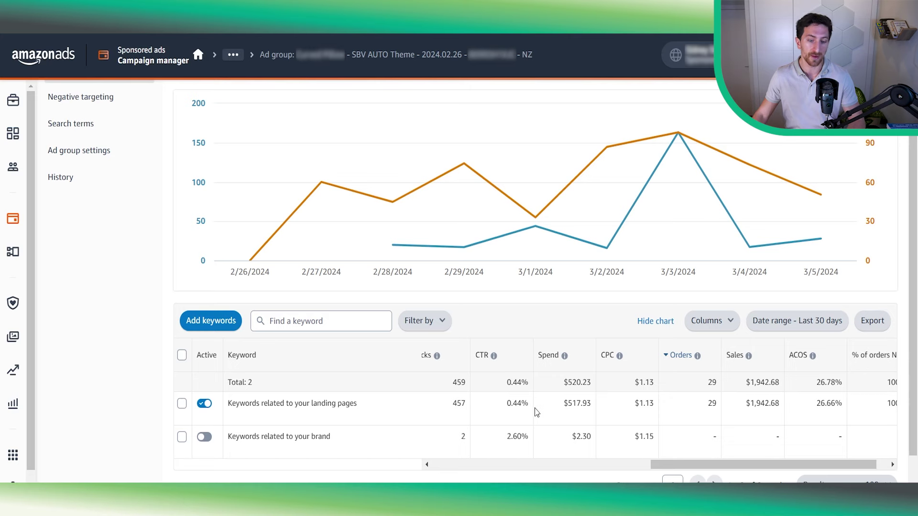
scroll(454, 433, "up", 2)
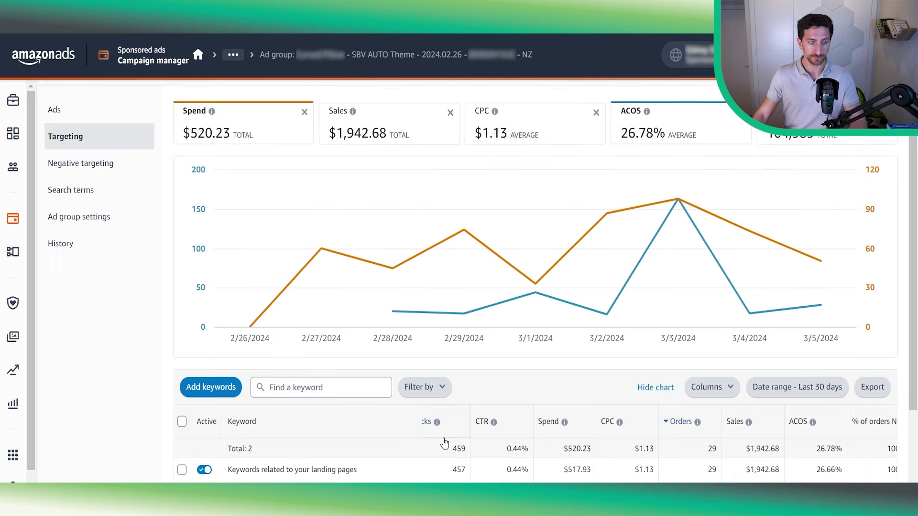
scroll(261, 404, "down", 3)
scroll(260, 404, "left", 3)
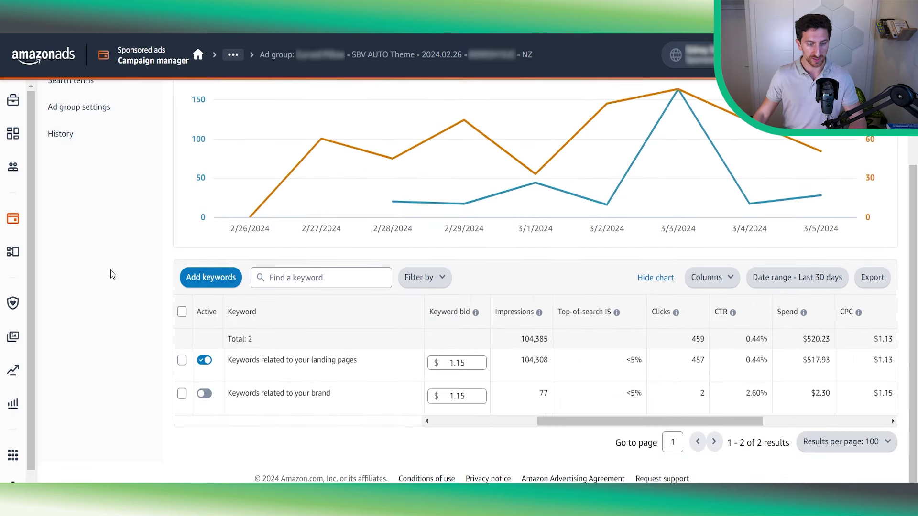
scroll(133, 234, "up", 5)
Review the ad group's 348 search terms, noting the top term's $1.15 spend
left_click(120, 260)
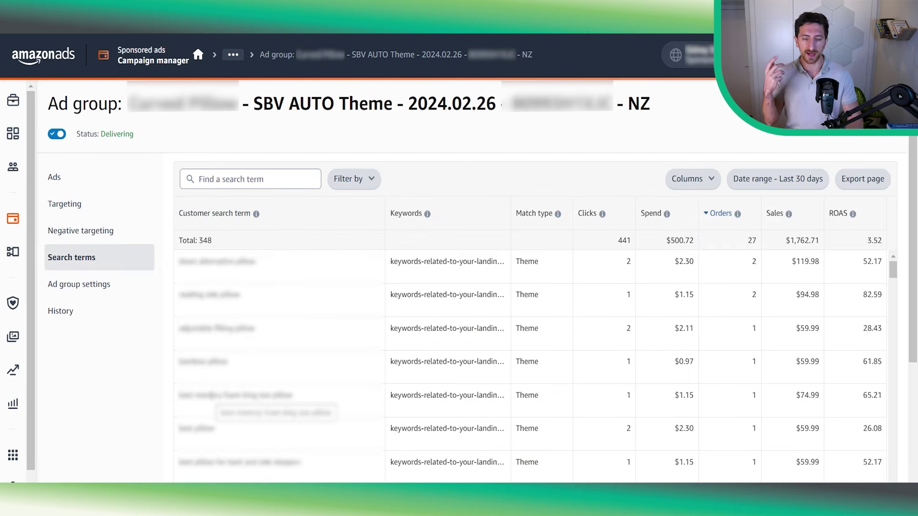
scroll(212, 395, "down", 5)
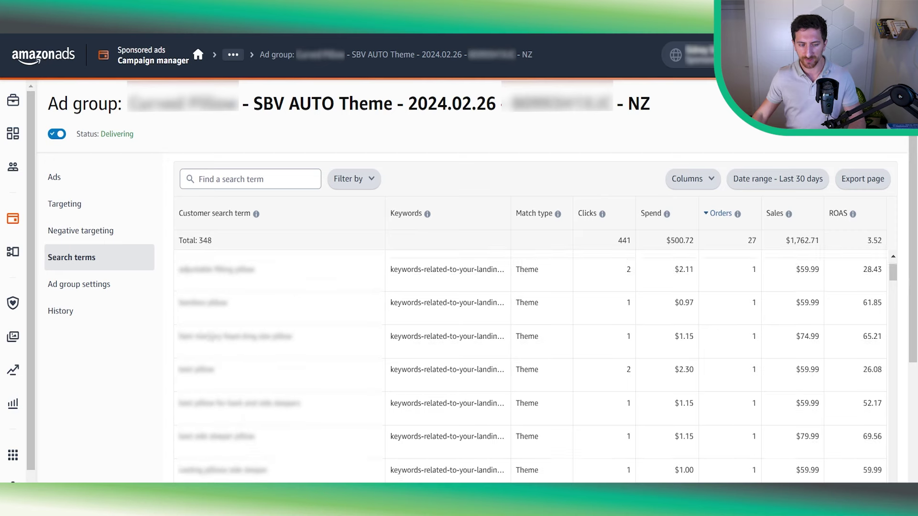
scroll(200, 386, "down", 5)
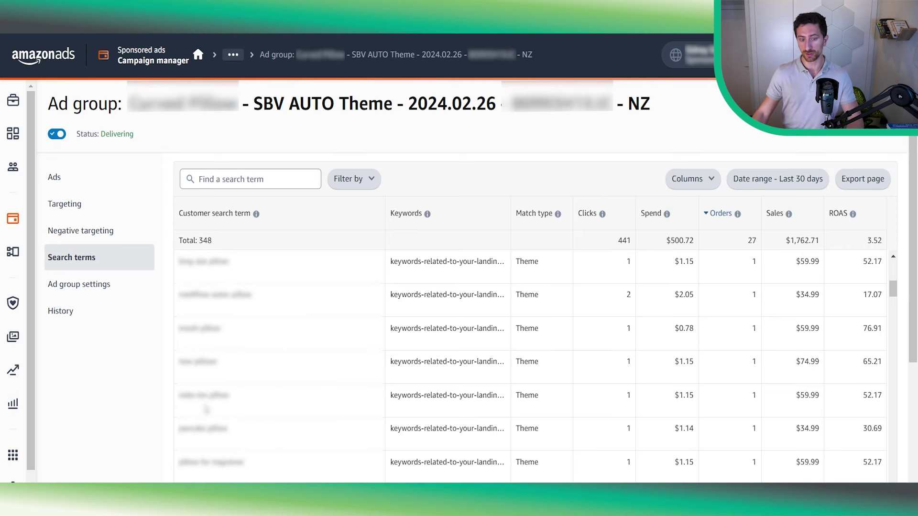
scroll(206, 408, "up", 2)
scroll(289, 428, "up", 5)
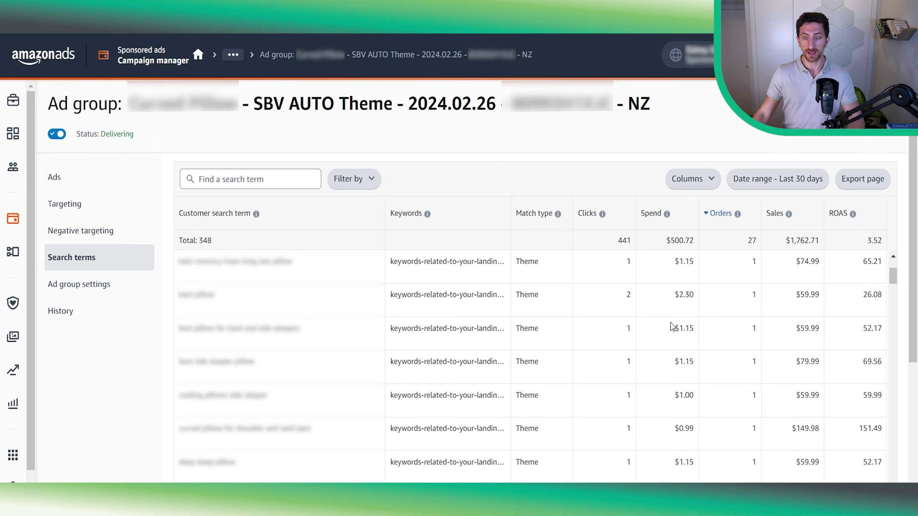
triple_click(685, 261)
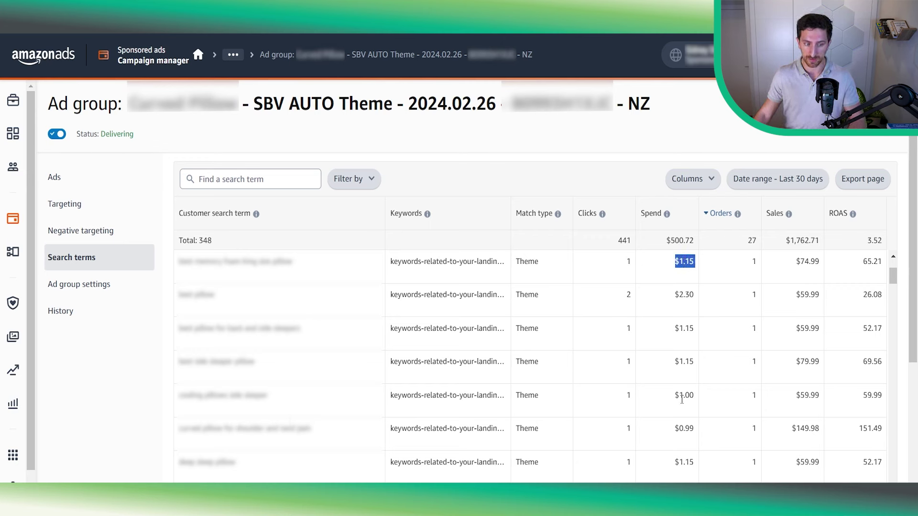
Widen the Keyword column and inspect the landing-pages and brand keywords' Theme match type
left_click(106, 205)
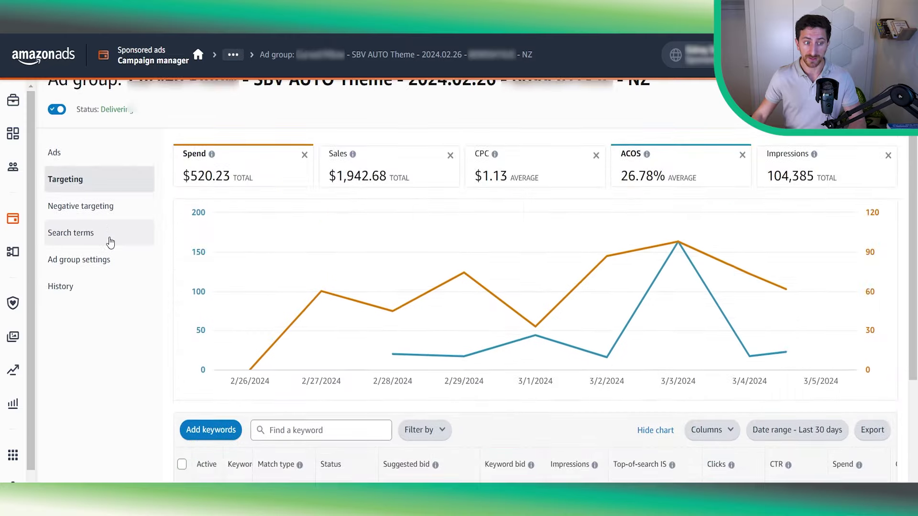
scroll(167, 363, "down", 3)
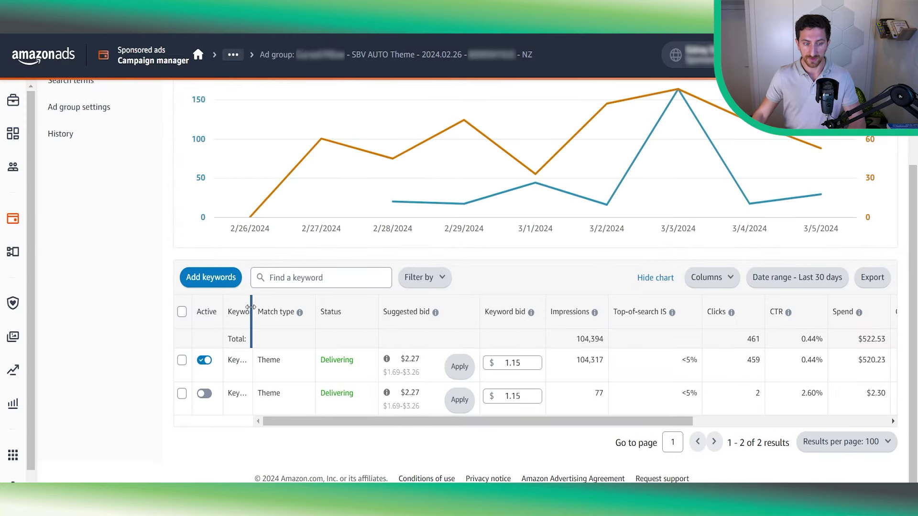
left_click_drag(252, 303, 487, 312)
triple_click(282, 362)
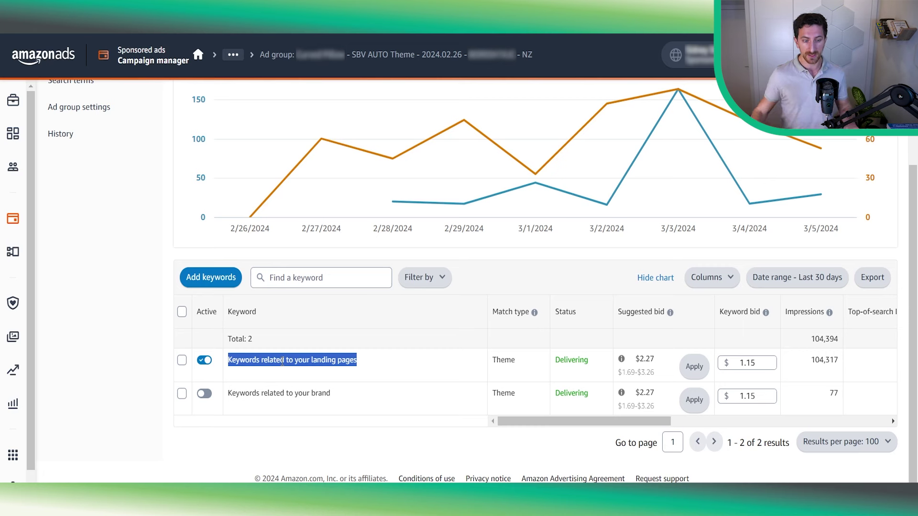
triple_click(292, 388)
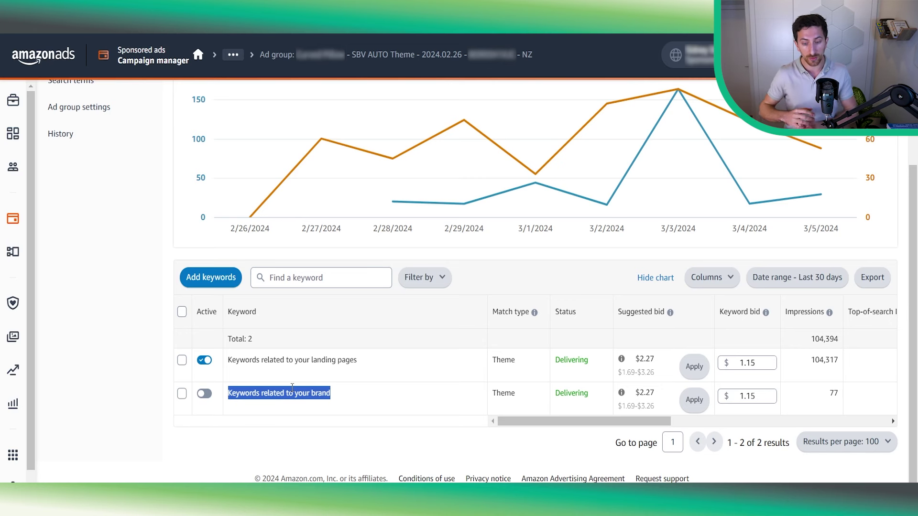
triple_click(291, 389)
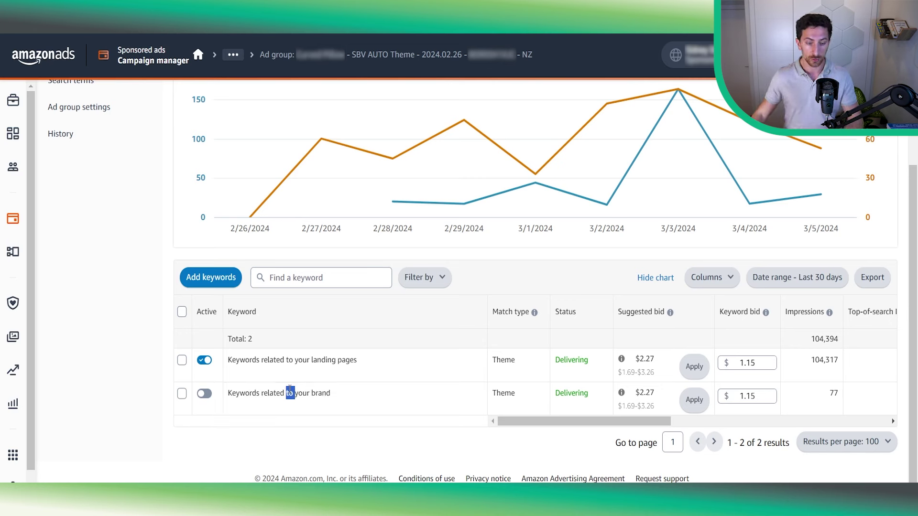
double_click(497, 394)
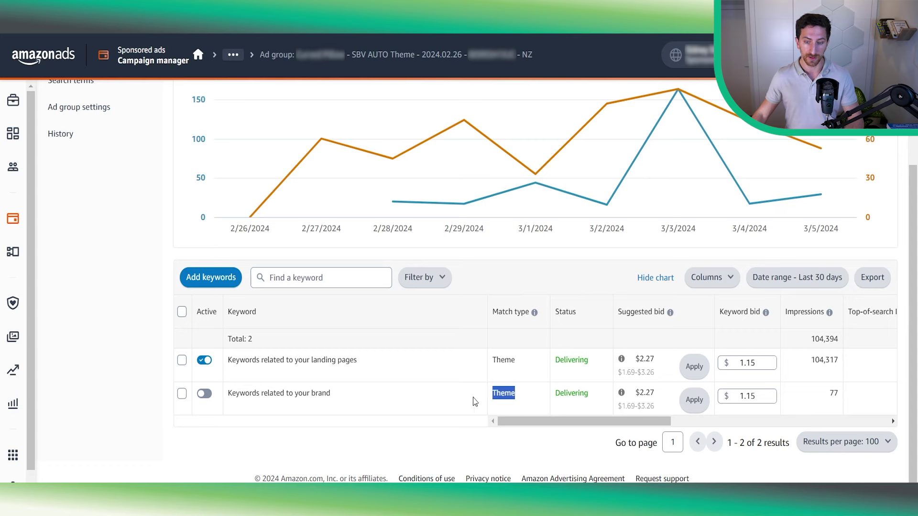
Go back to the SBV-filtered campaigns list sorted by spend
scroll(287, 385, "up", 1)
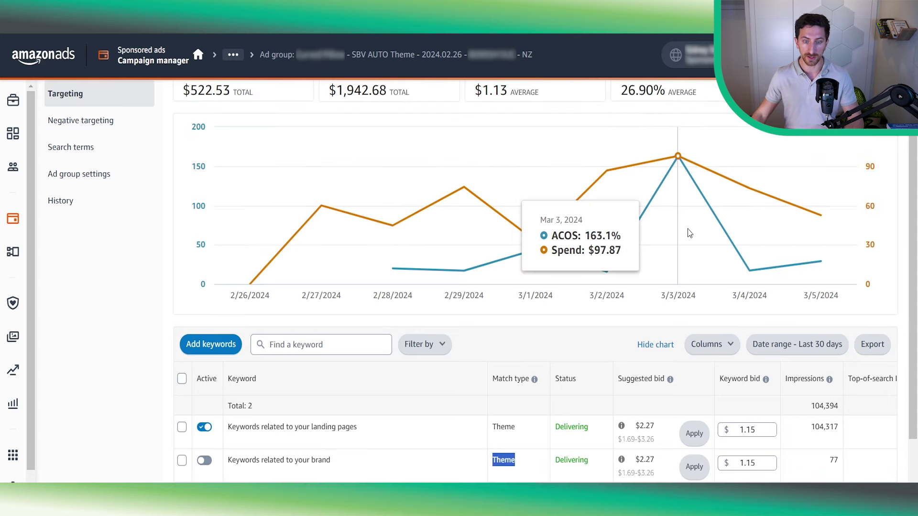
scroll(402, 258, "up", 1)
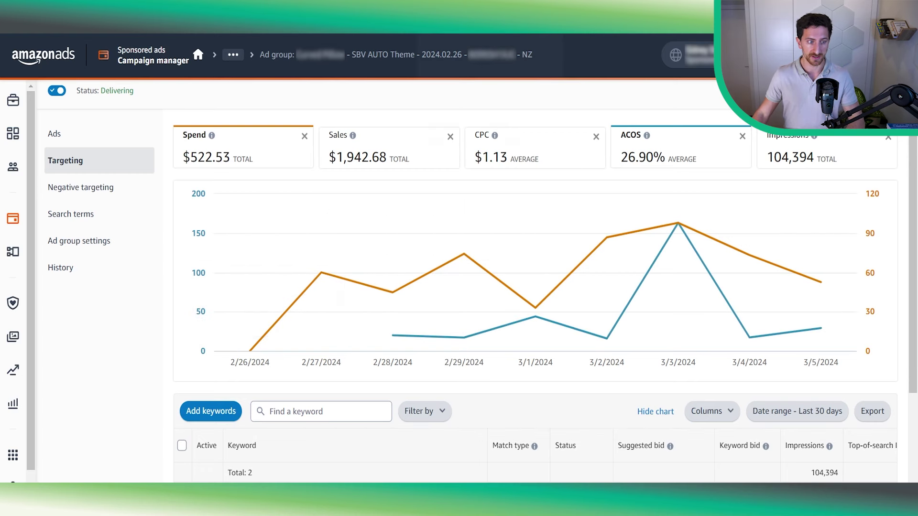
key("alt+Left")
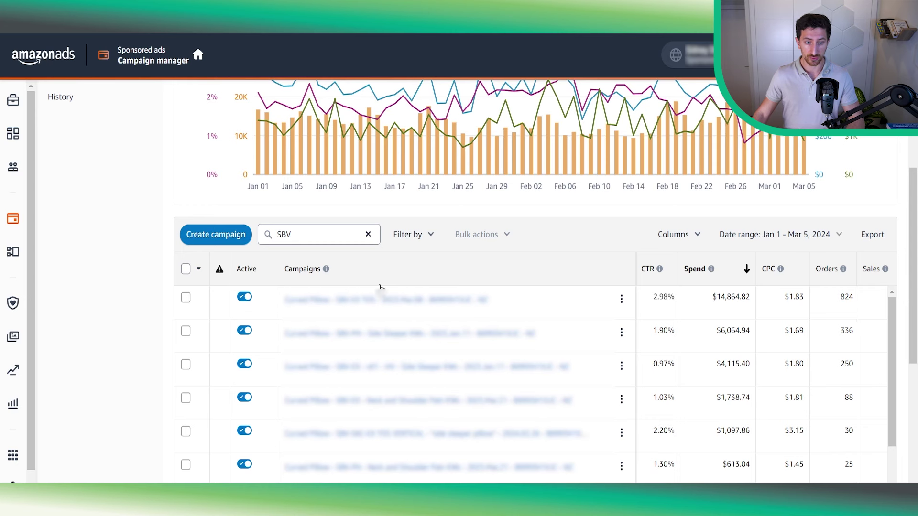
left_click(303, 235)
double_click(303, 236)
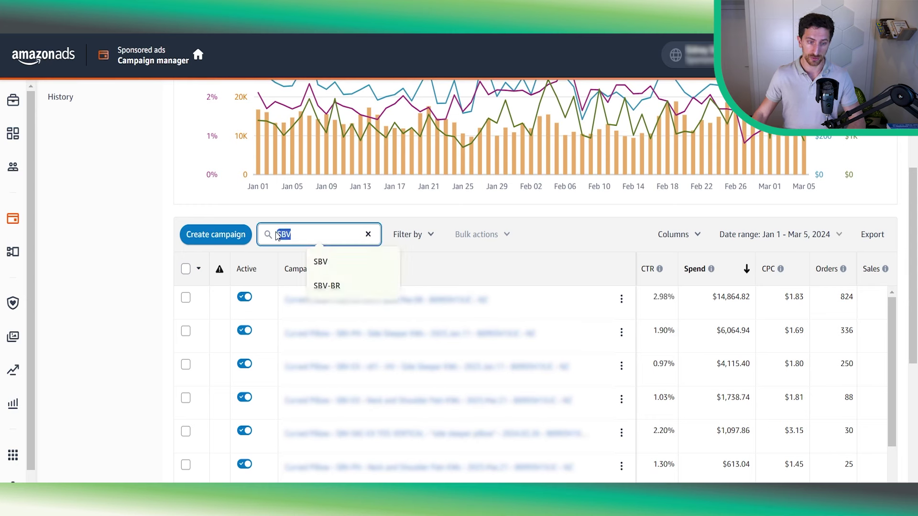
left_click(549, 219)
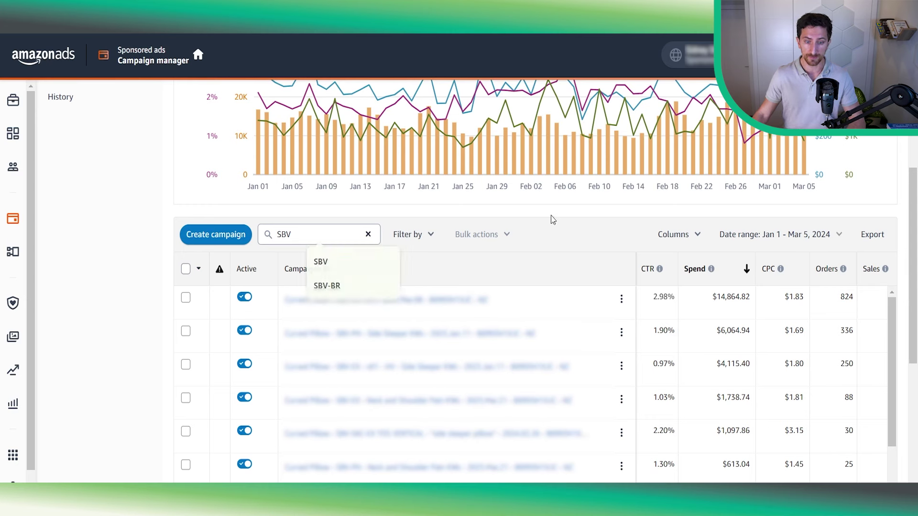
scroll(733, 299, "right", 2)
scroll(766, 318, "left", 2)
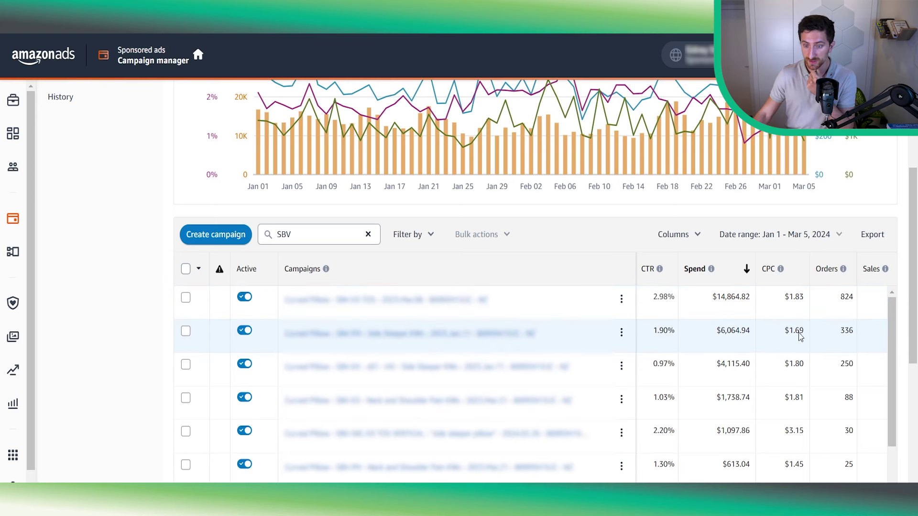
scroll(800, 336, "down", 2)
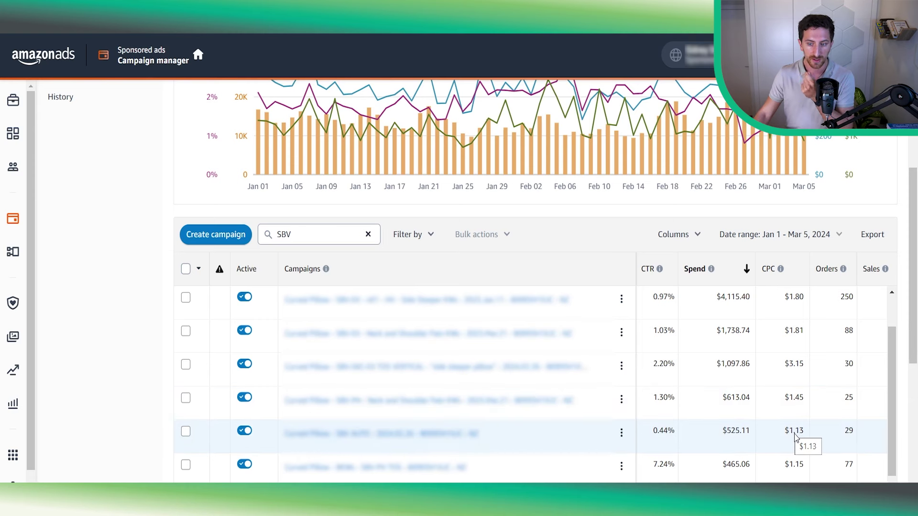
scroll(813, 382, "up", 2)
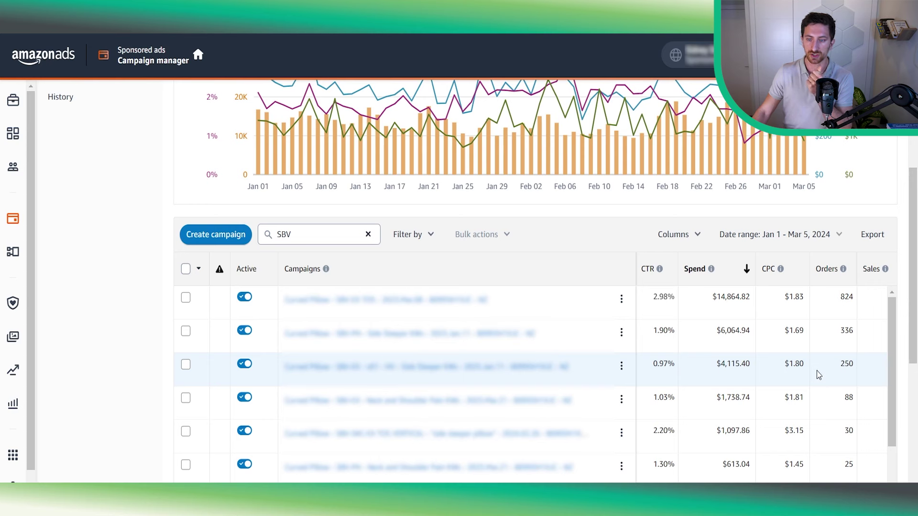
scroll(817, 388, "down", 1)
scroll(816, 412, "down", 1)
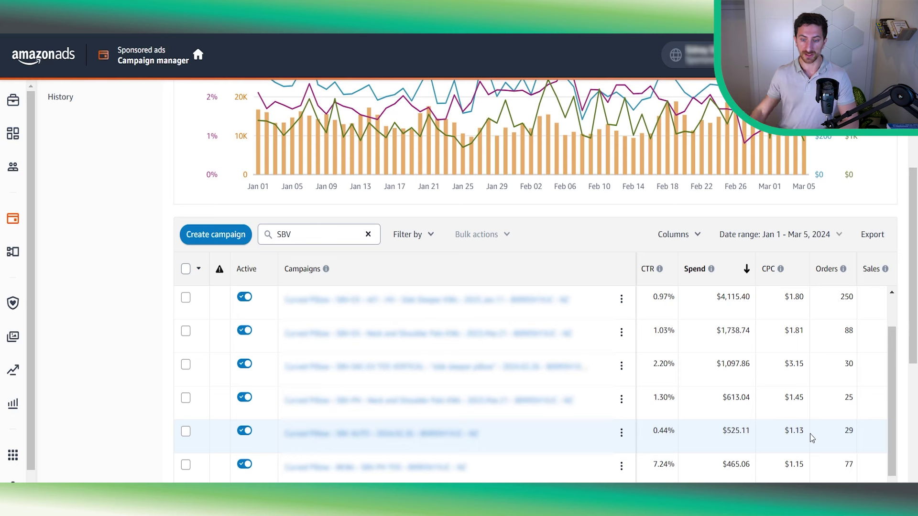
scroll(812, 438, "right", 3)
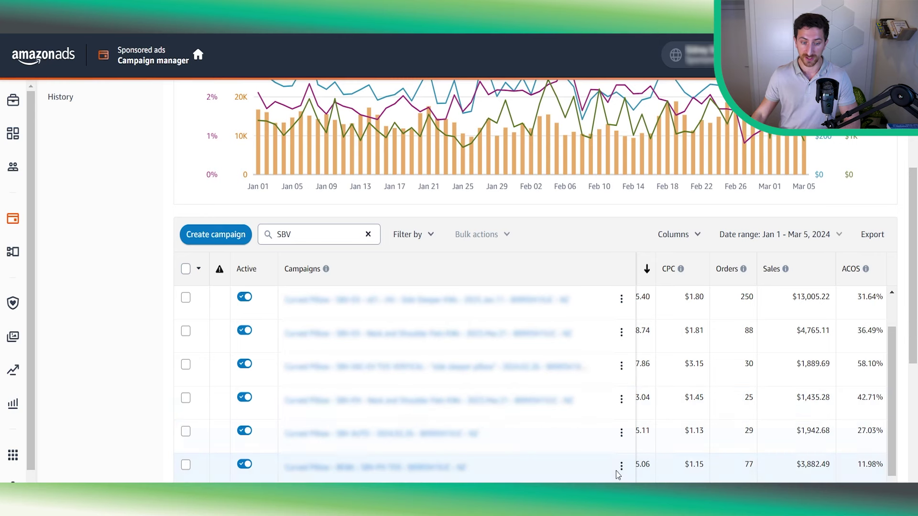
scroll(502, 472, "down", 2)
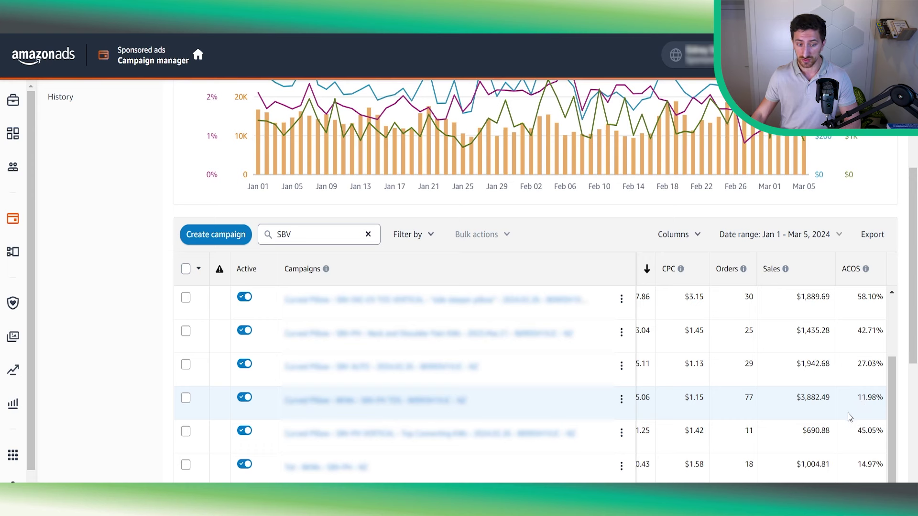
scroll(761, 417, "up", 2)
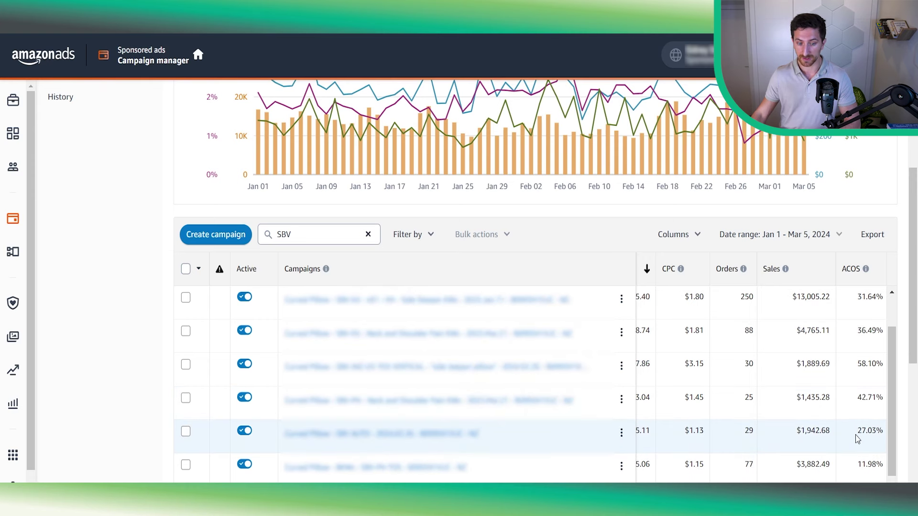
scroll(873, 438, "up", 2)
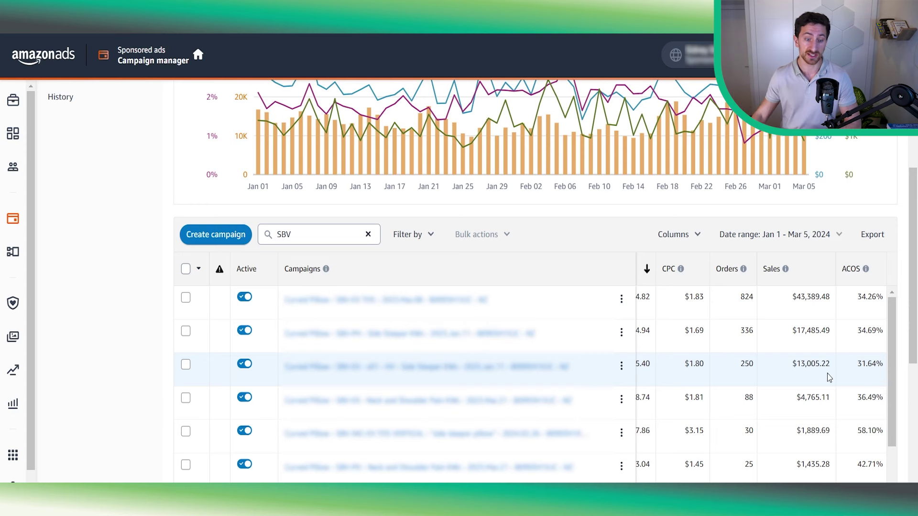
scroll(866, 366, "down", 2)
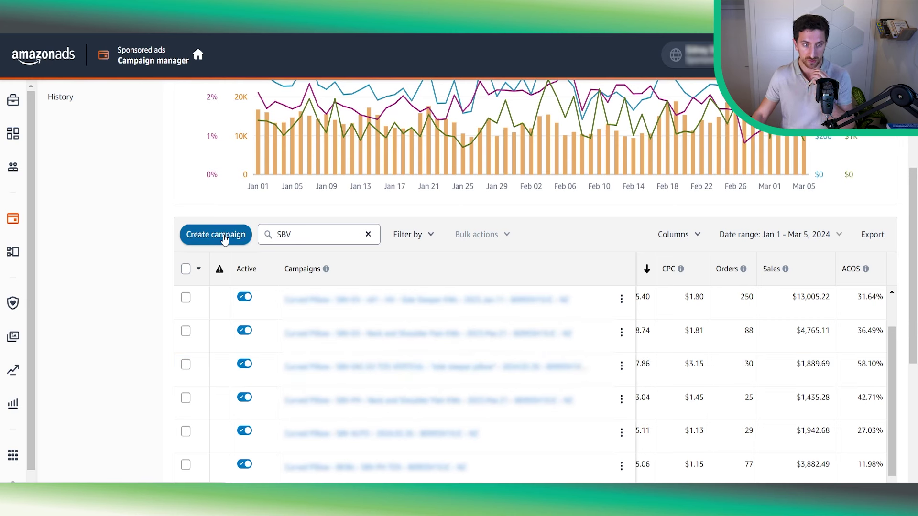
Create a Sponsored Brands campaign named 'NAME - THEME - SBV - ASIN'
left_click(224, 239)
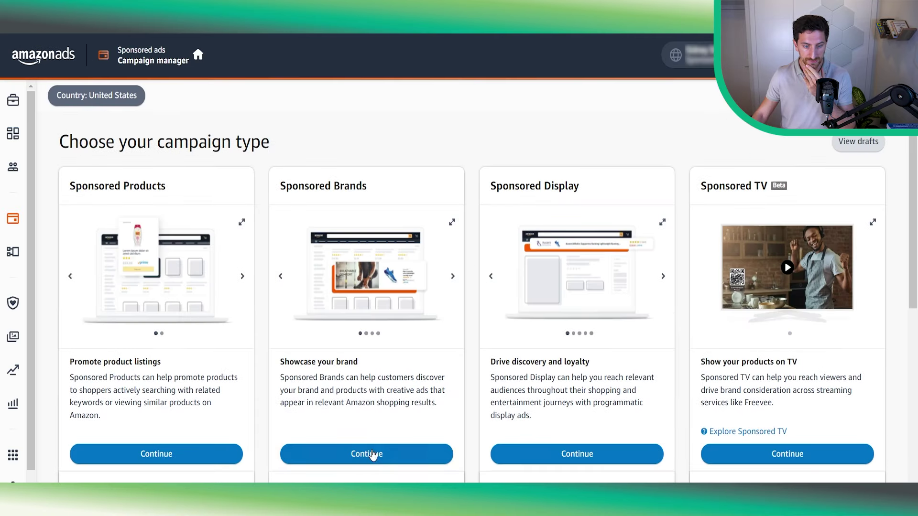
left_click(370, 462)
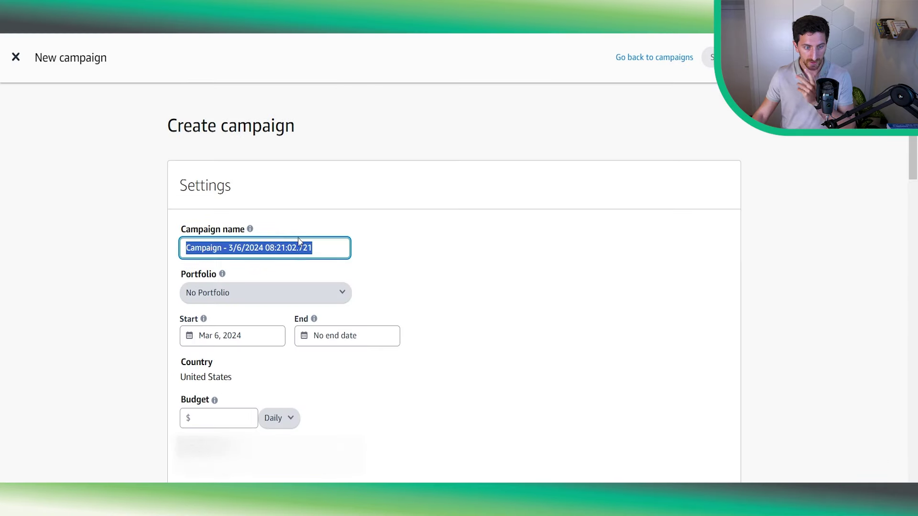
type("NAME")
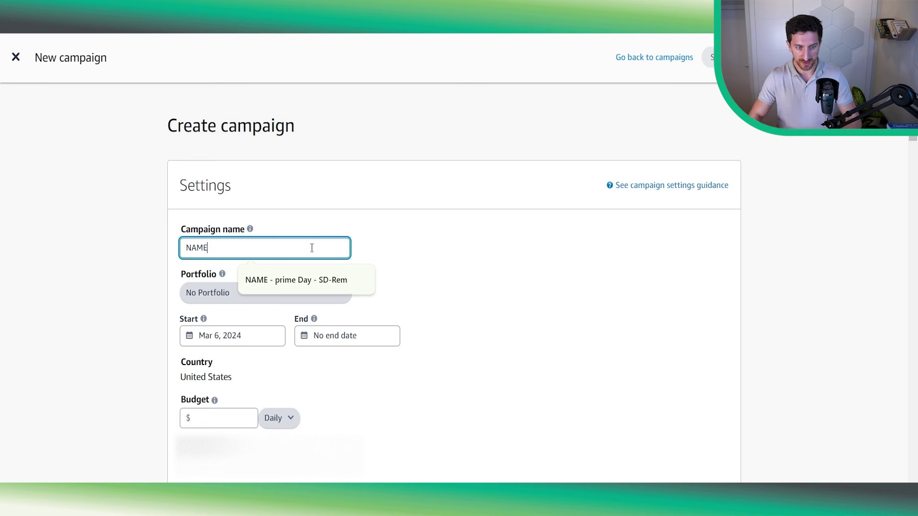
type(" - THE")
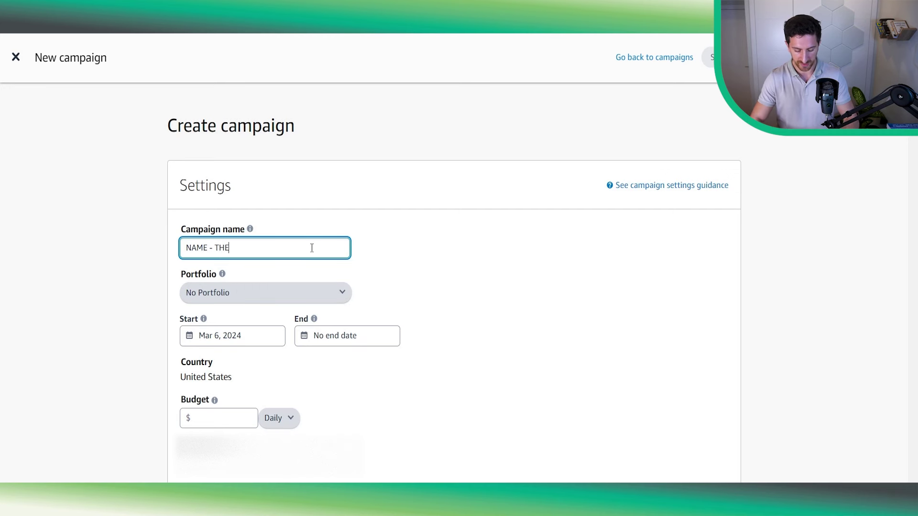
type("ME - ")
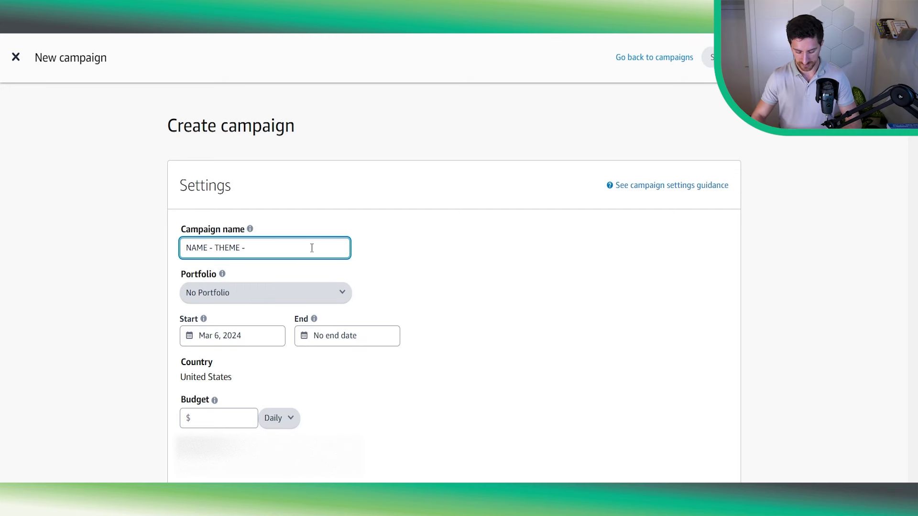
type("SBV-")
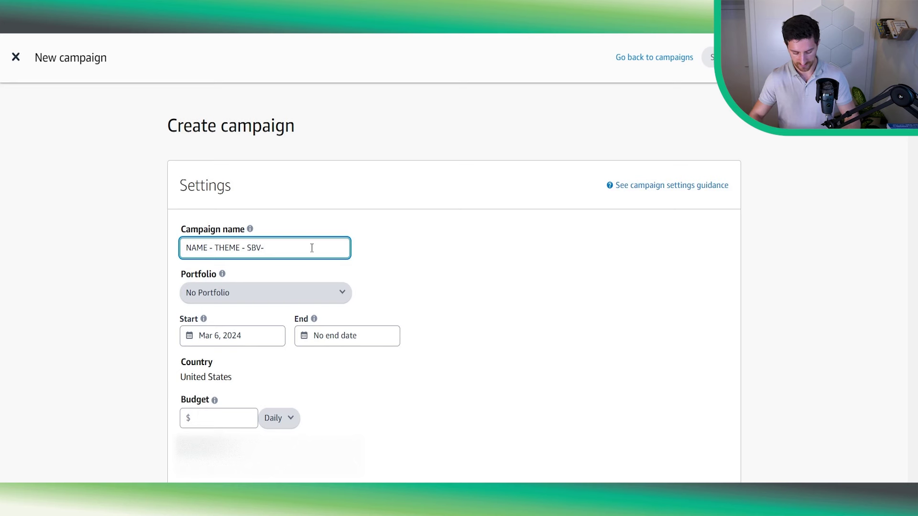
key("BackSpace")
type("- ASIN")
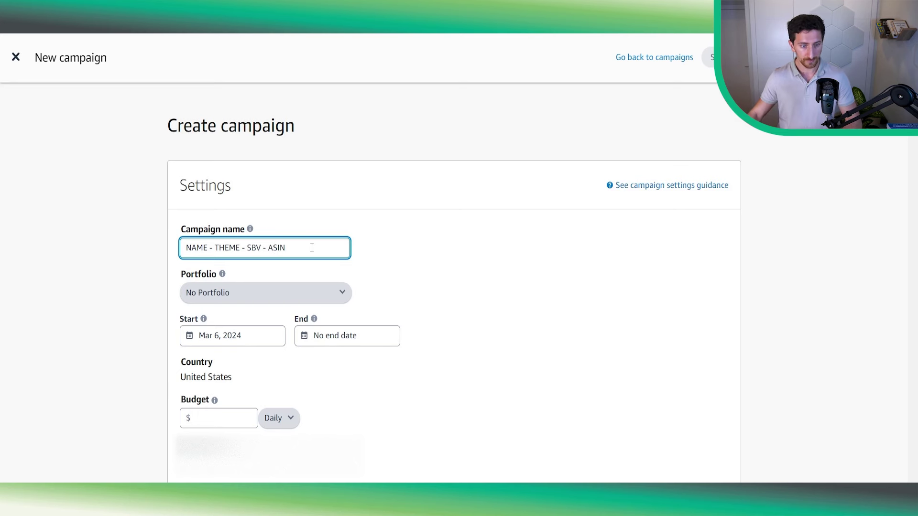
scroll(213, 419, "down", 2)
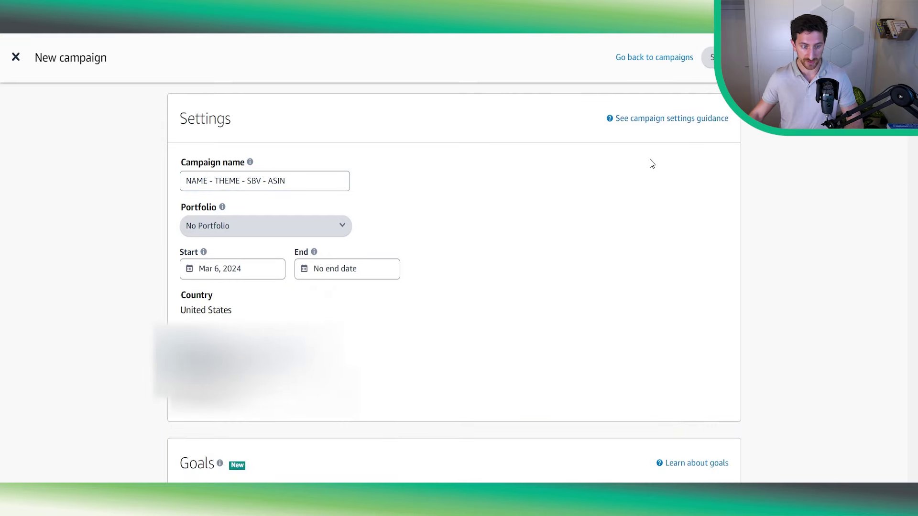
Choose the Video ad format for the new campaign
triple_click(597, 393)
scroll(441, 379, "down", 4)
left_click(437, 259)
scroll(436, 258, "down", 6)
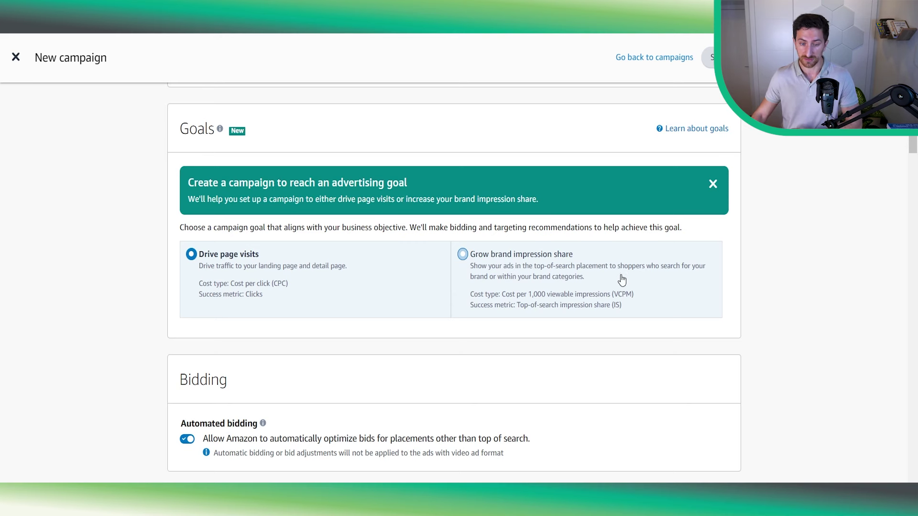
scroll(353, 328, "down", 3)
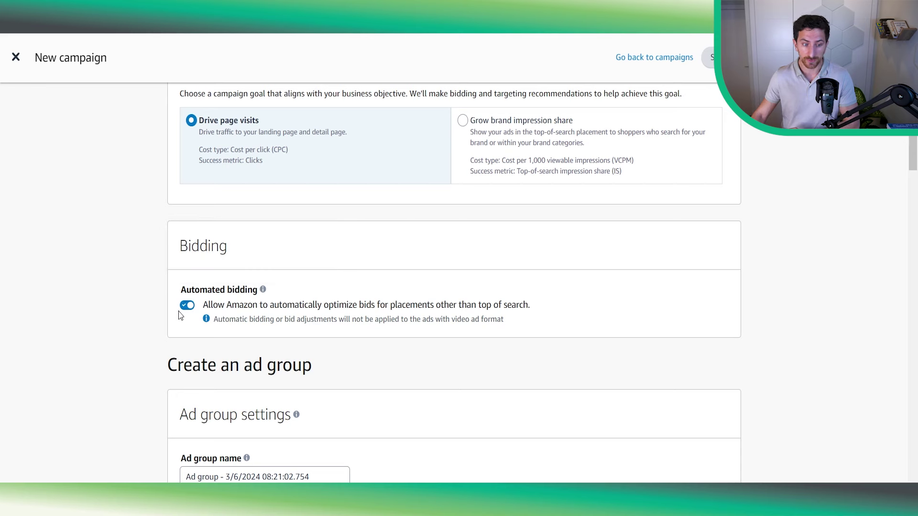
scroll(73, 322, "down", 4)
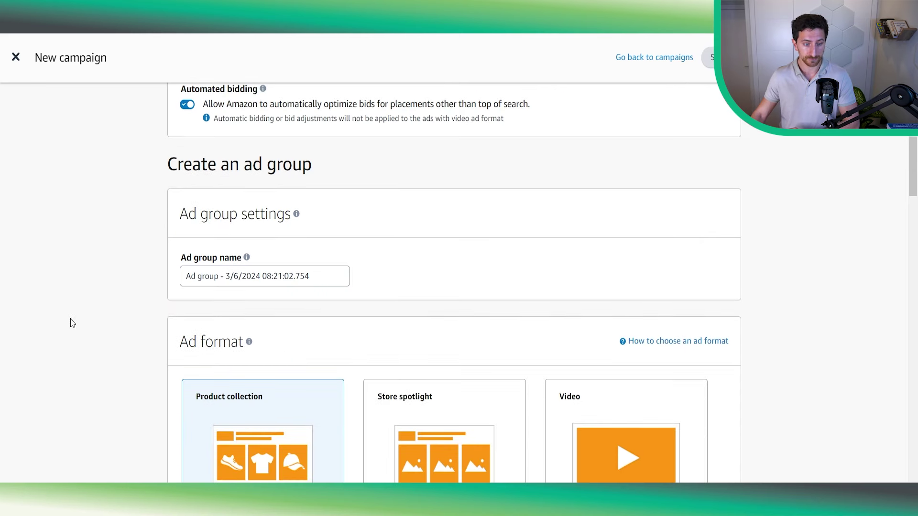
left_click(572, 403)
scroll(373, 311, "down", 2)
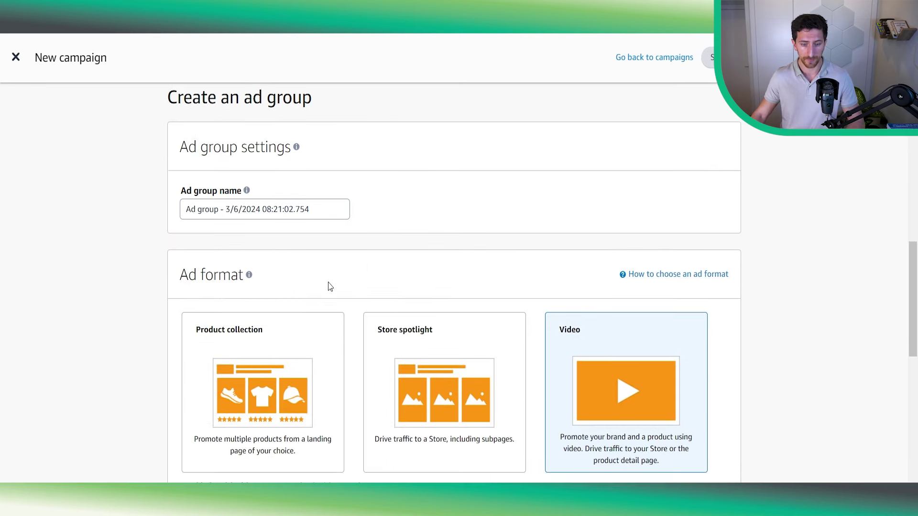
scroll(335, 258, "down", 3)
scroll(263, 139, "up", 1)
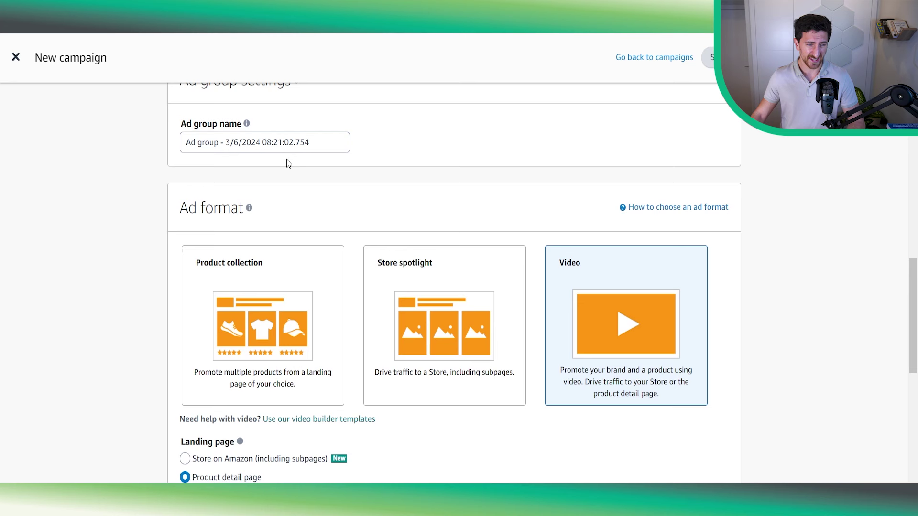
Rename the ad group to 'Version 1'
triple_click(319, 141)
type("Vers")
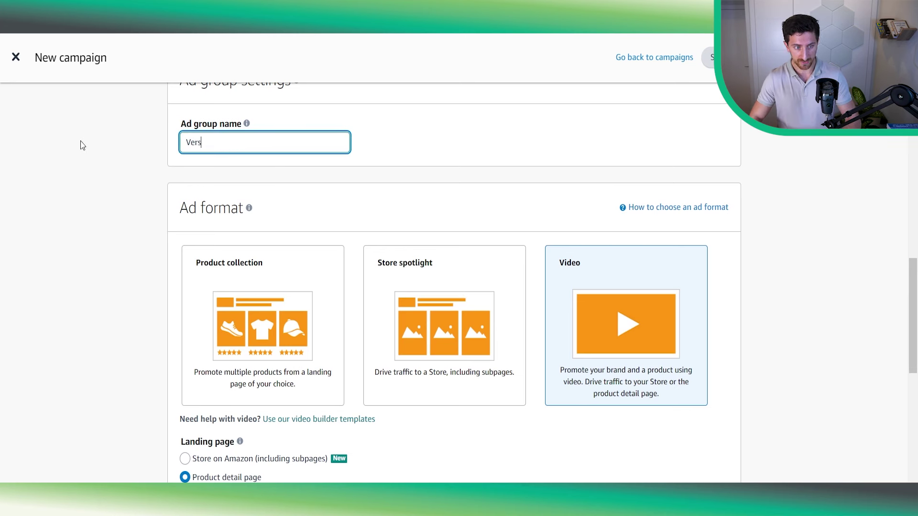
type("ion 1")
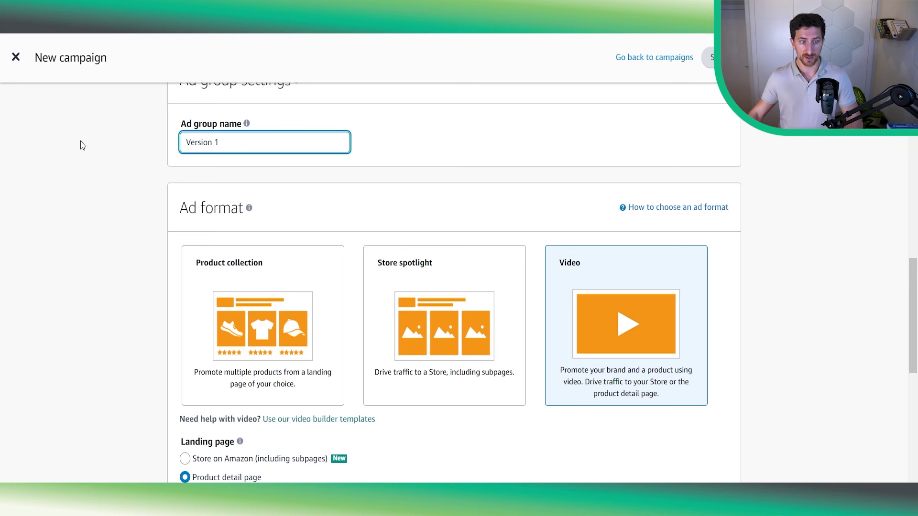
left_click(82, 145)
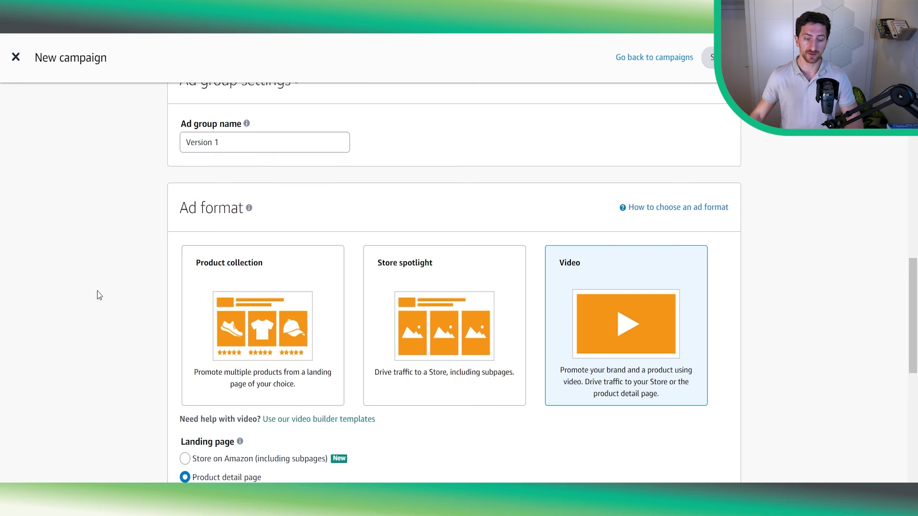
scroll(106, 287, "down", 4)
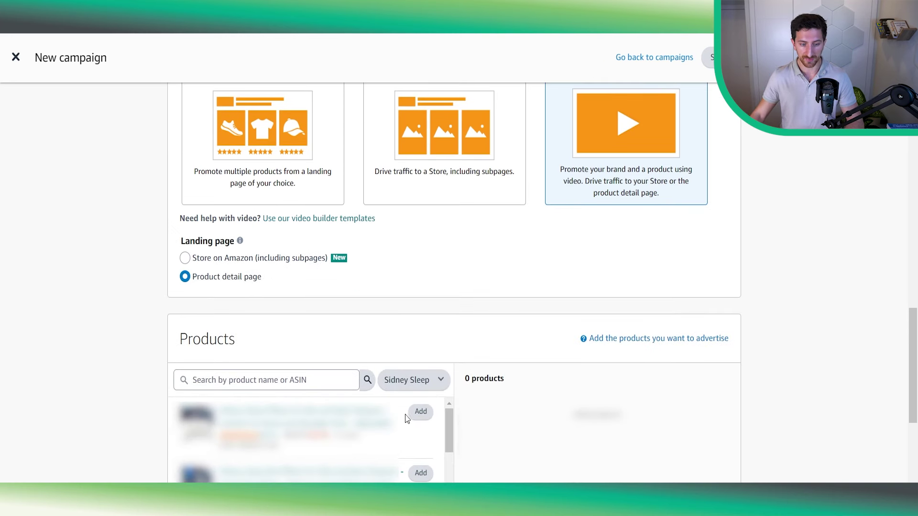
Add the first product to the campaign
left_click(412, 414)
scroll(100, 334, "down", 1)
scroll(99, 334, "down", 12)
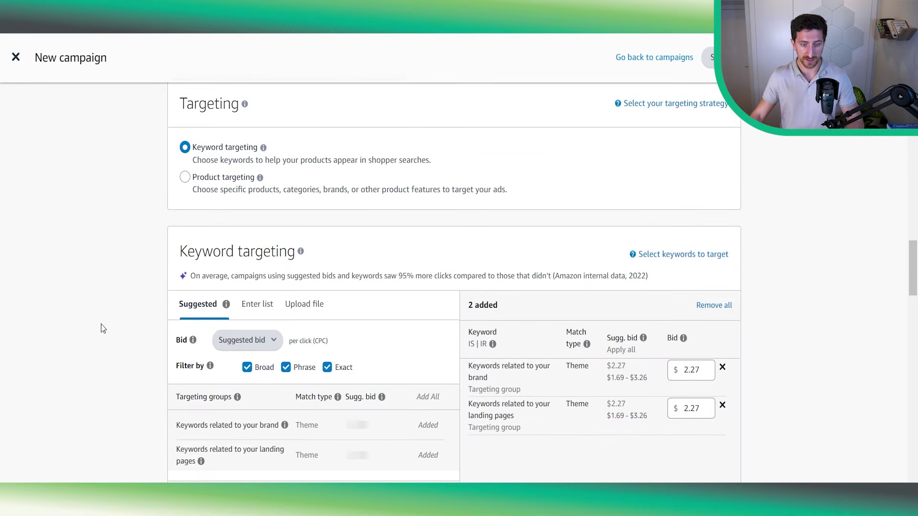
scroll(96, 323, "down", 1)
scroll(98, 318, "up", 1)
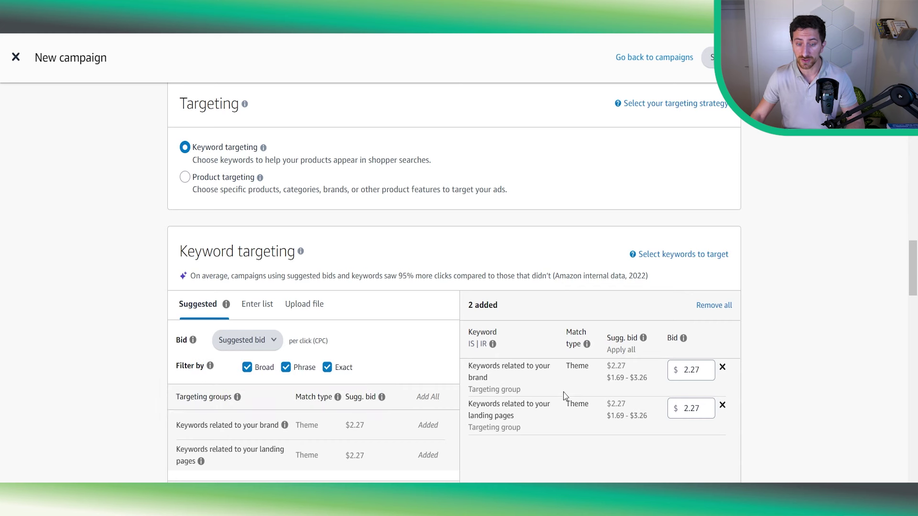
Review the suggested brand and landing-pages Theme keyword groups and their bids
double_click(578, 366)
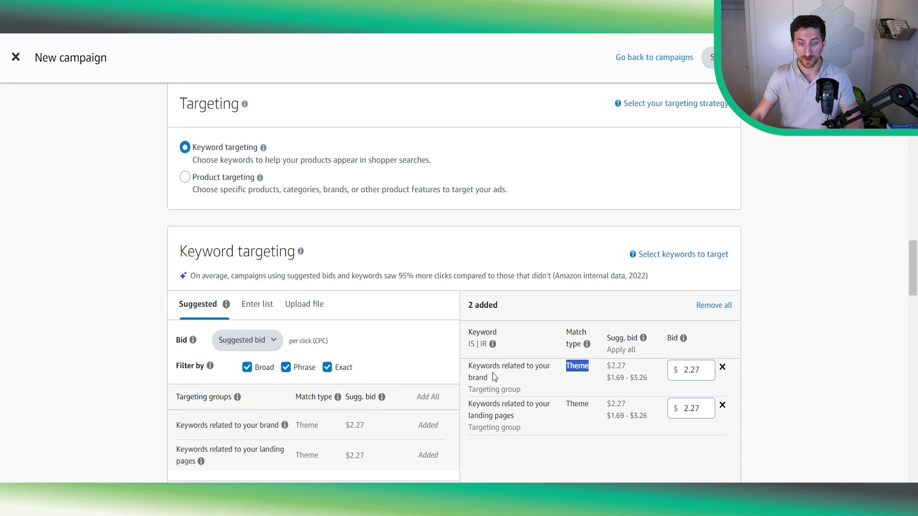
triple_click(475, 364)
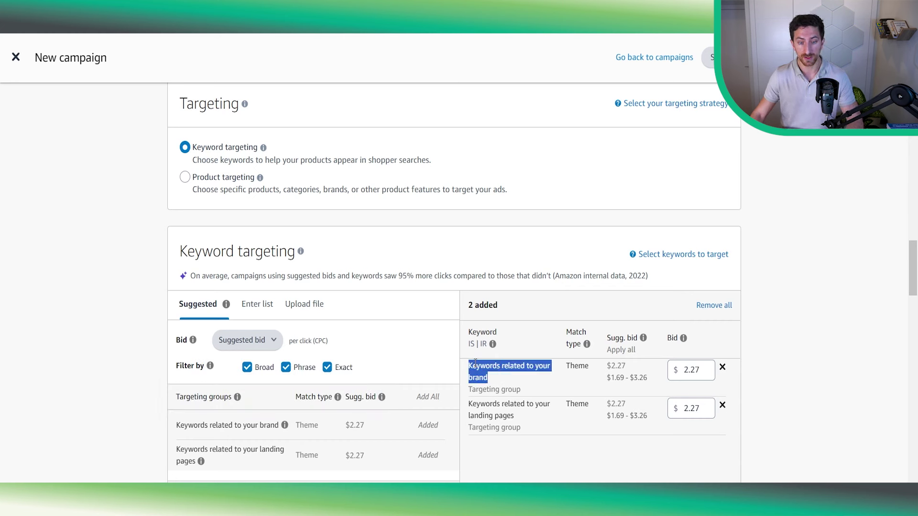
double_click(486, 404)
left_click(487, 406)
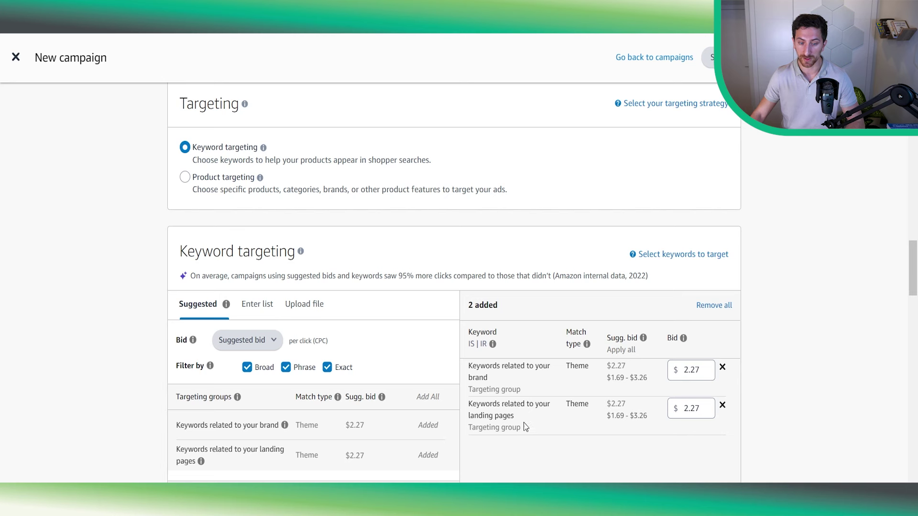
left_click_drag(518, 390, 465, 371)
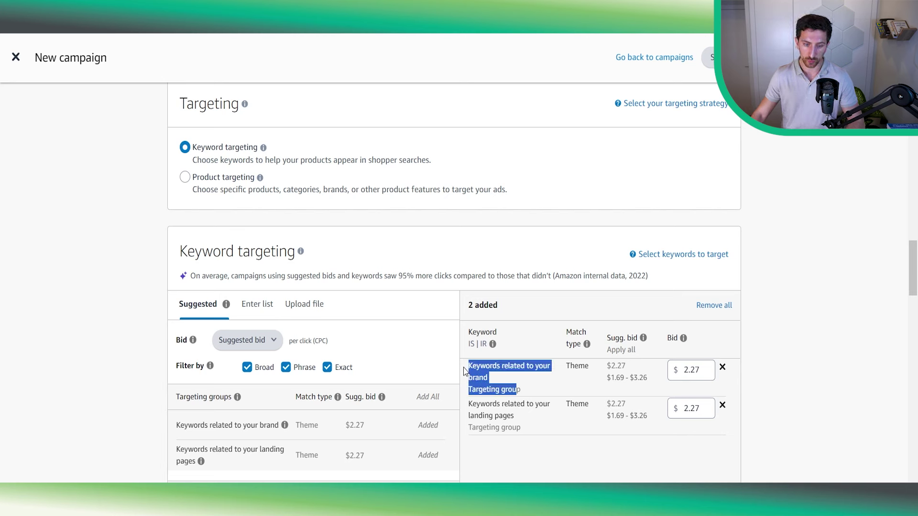
left_click_drag(550, 383, 469, 366)
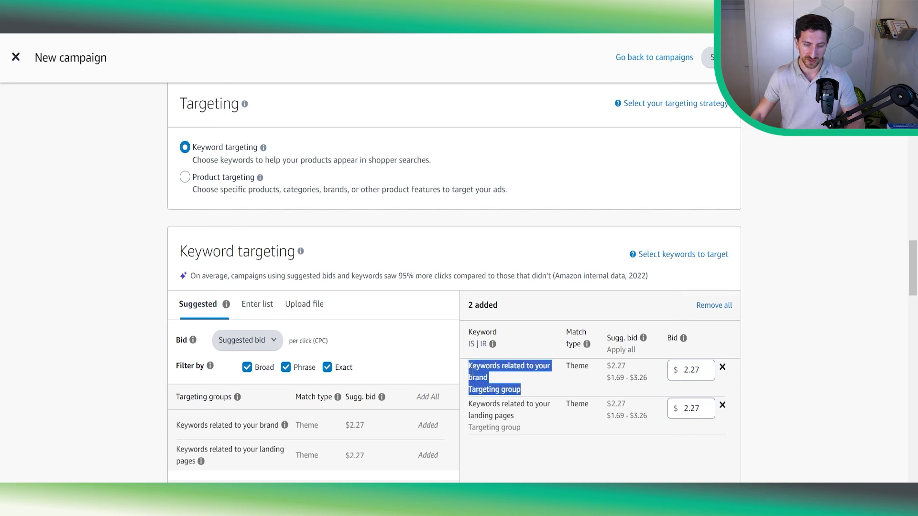
left_click(471, 371)
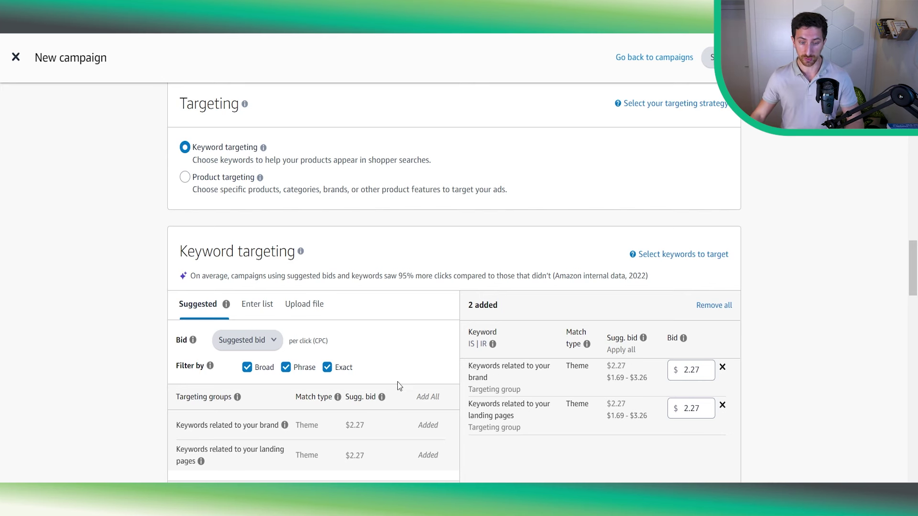
mouse_move(521, 390)
left_mouse_down()
mouse_move(487, 388)
mouse_move(458, 373)
mouse_move(522, 392)
left_mouse_up()
left_click_drag(521, 428, 467, 407)
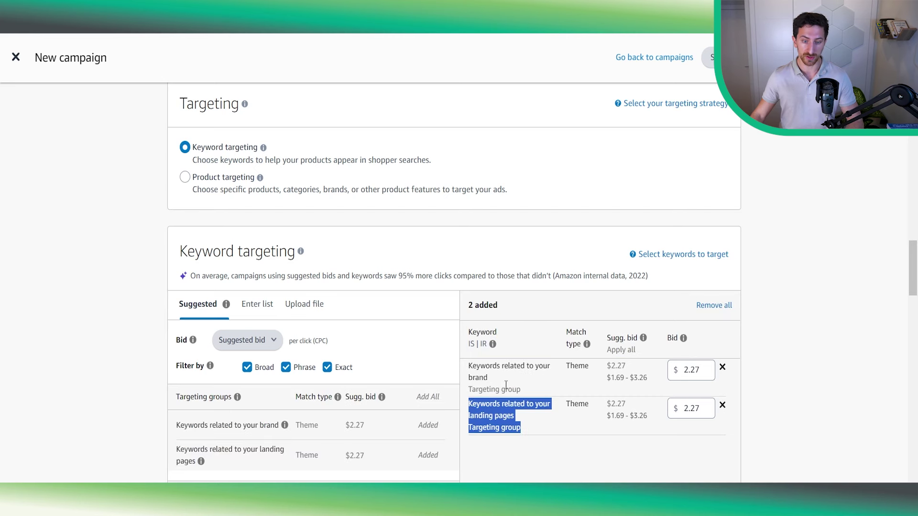
left_click_drag(521, 389, 466, 372)
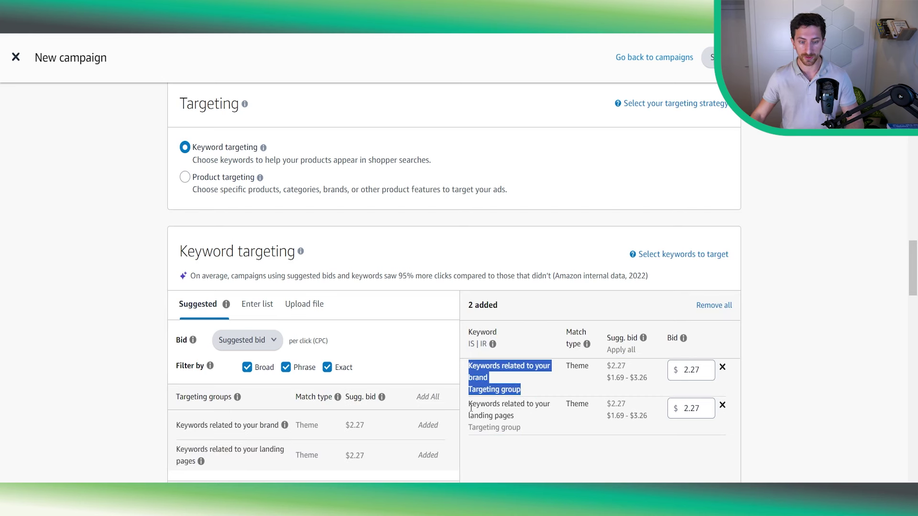
left_click_drag(471, 407, 525, 437)
left_click(526, 435)
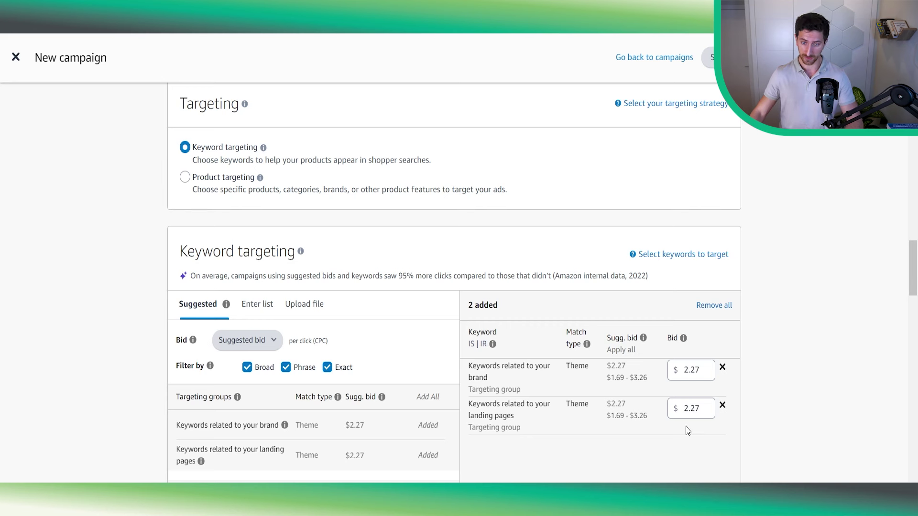
Remove the brand keyword group, keeping the landing-pages group at its $2.27 bid
left_click(723, 367)
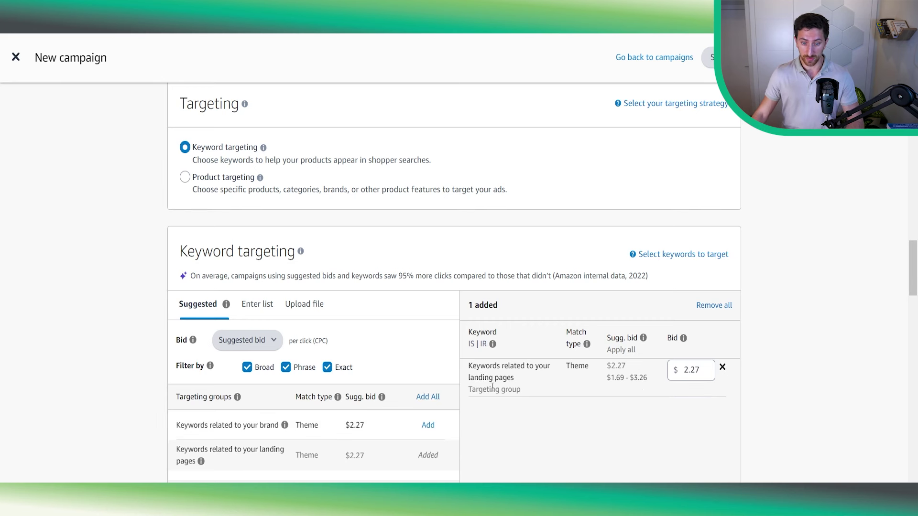
left_click_drag(521, 390, 471, 372)
left_click(693, 376)
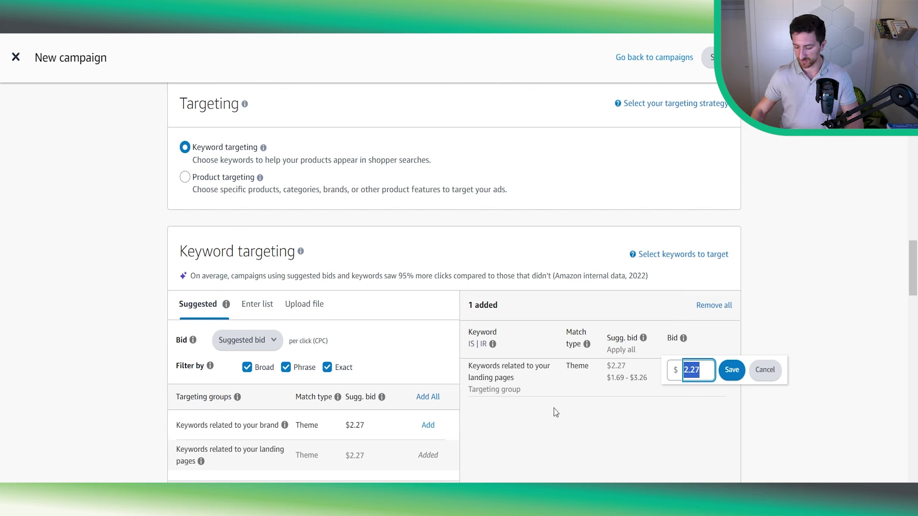
type("1")
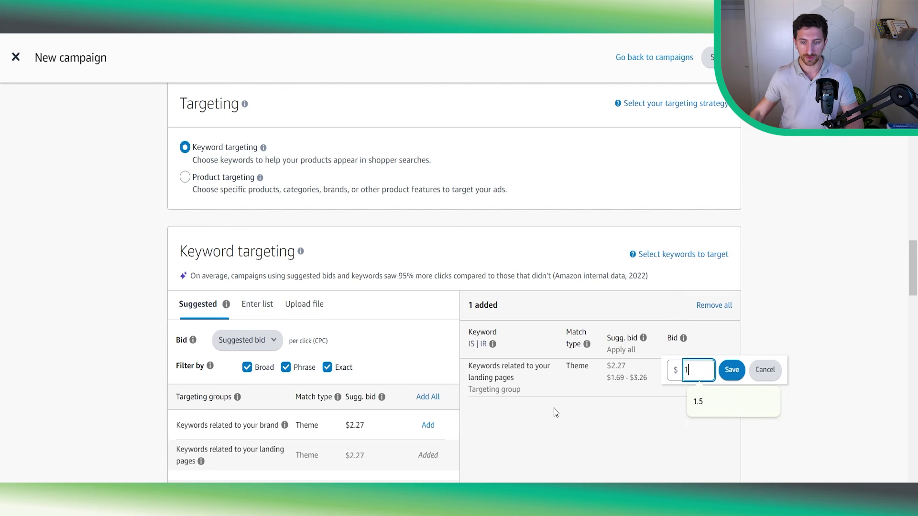
left_click(765, 369)
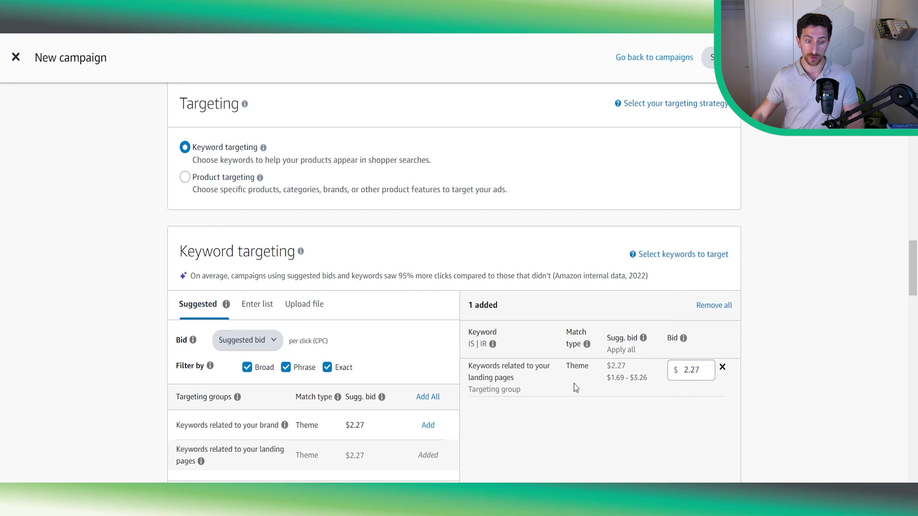
scroll(497, 265, "down", 1)
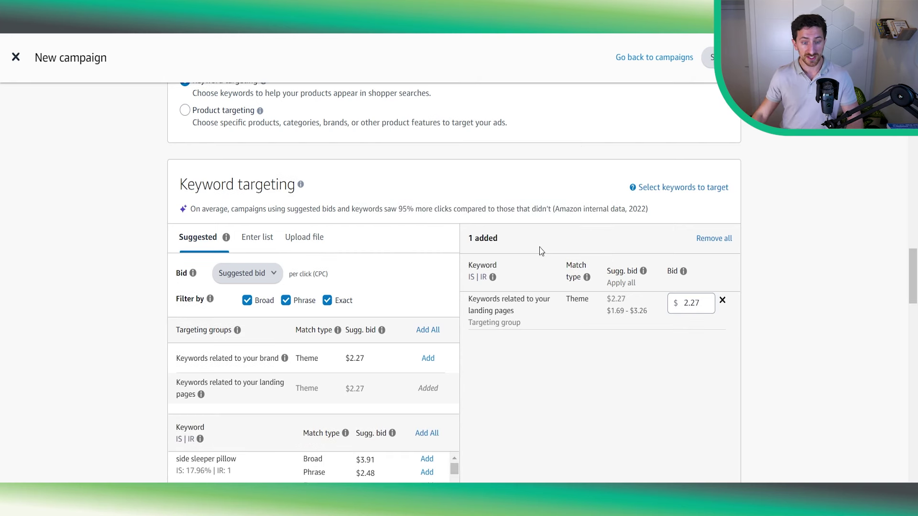
scroll(541, 253, "up", 1)
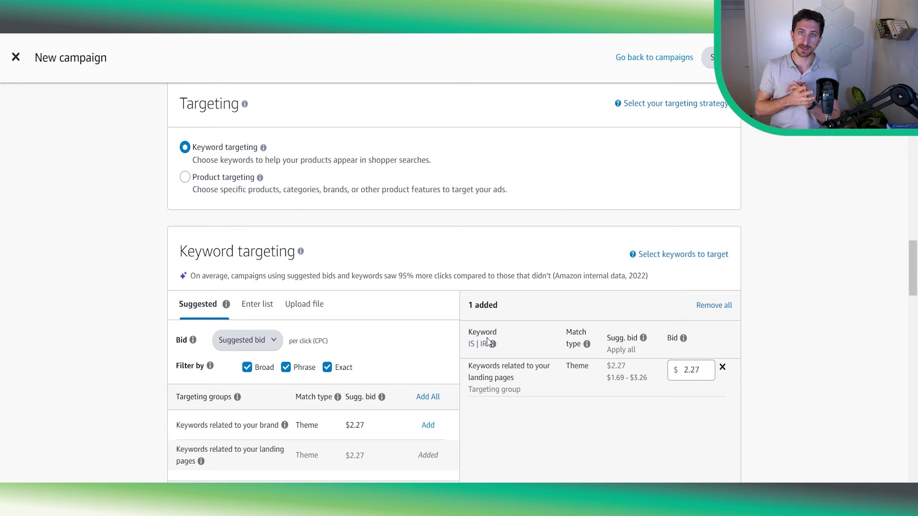
Add 'blue' as a negative phrase keyword, trimmed from 'blue shoes'
left_click(258, 304)
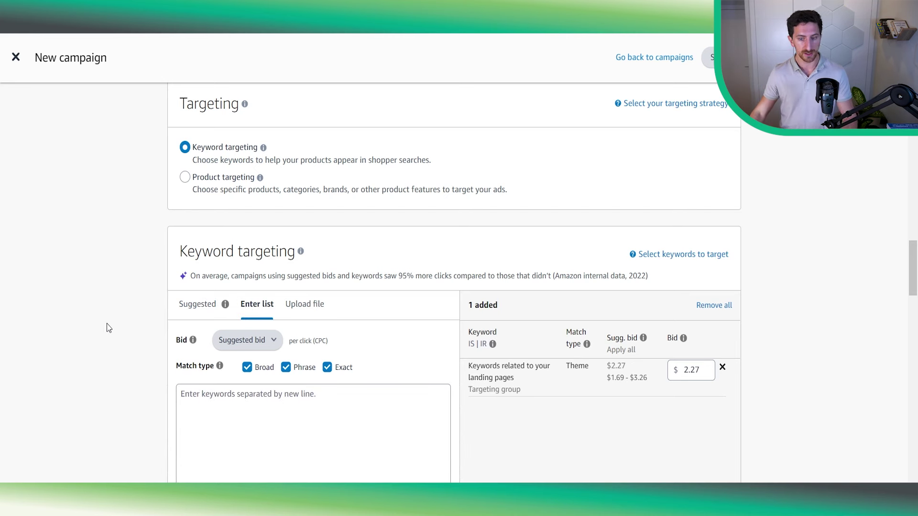
scroll(103, 286, "down", 8)
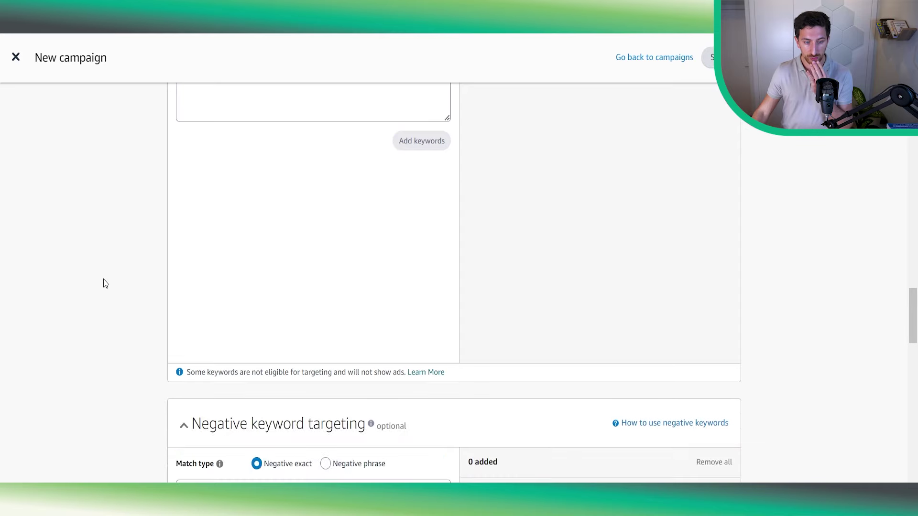
scroll(105, 283, "down", 4)
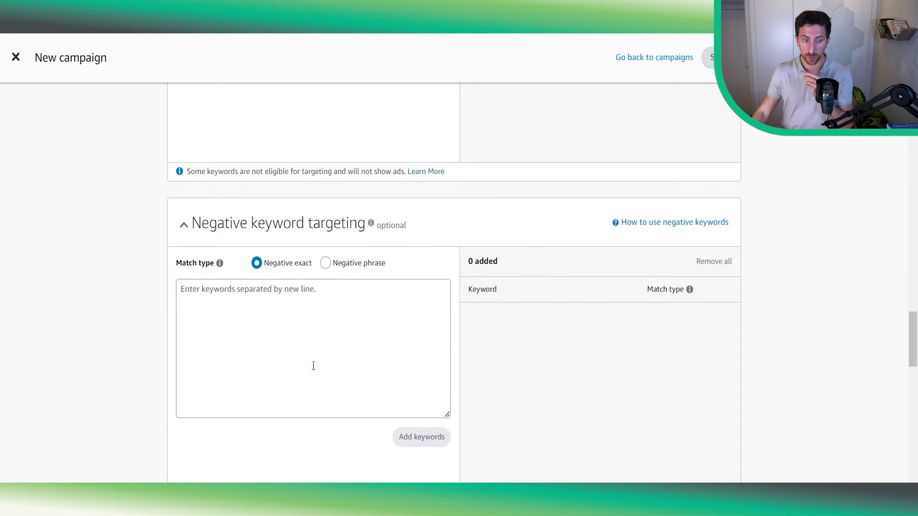
left_click(278, 340)
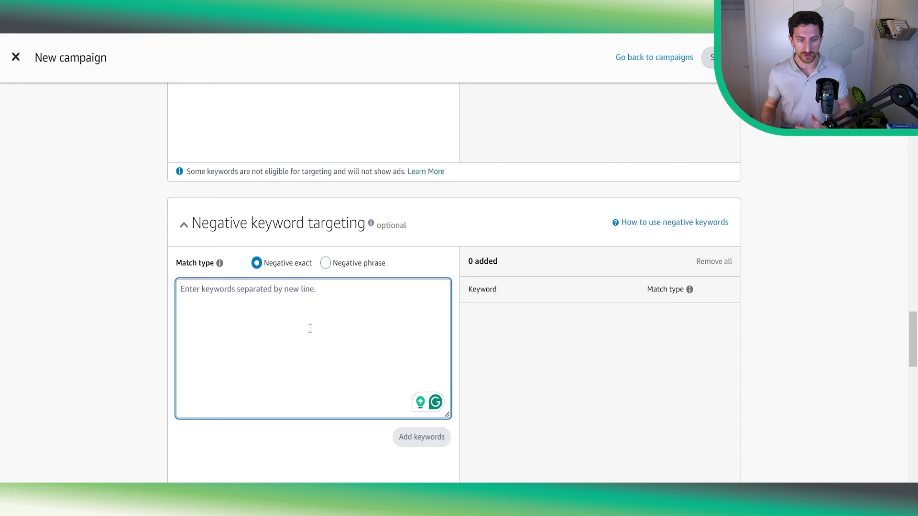
type("blue shoes")
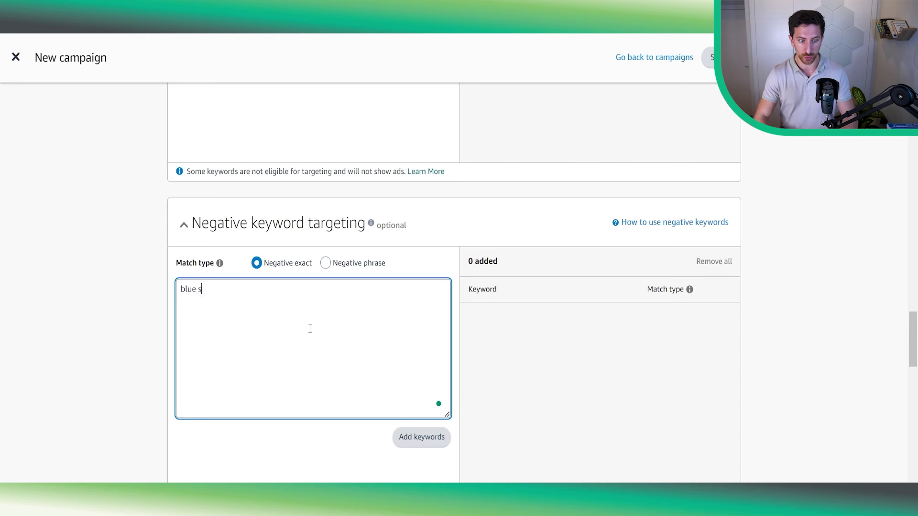
left_click(324, 266)
left_click_drag(232, 300, 180, 289)
left_click(255, 290)
key("BackSpace")
key("BackSpace")
key("BackSpace")
key("BackSpace")
key("BackSpace")
key("BackSpace")
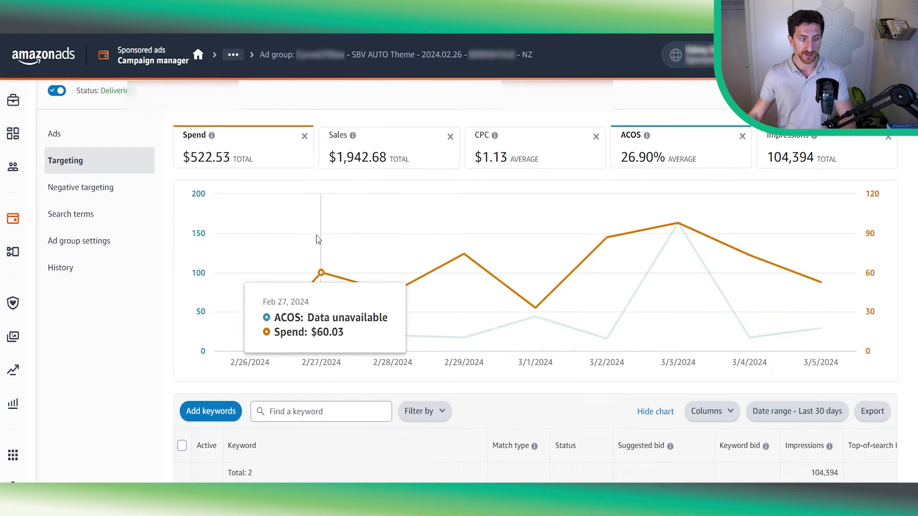
Sort the SBV AUTO Theme search terms by spend, then view its 88 negative keywords
left_click(105, 216)
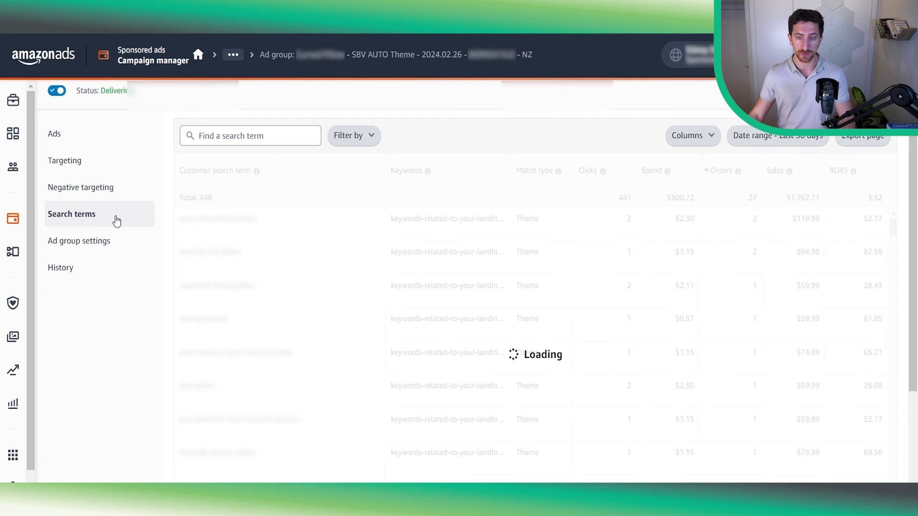
left_click(658, 215)
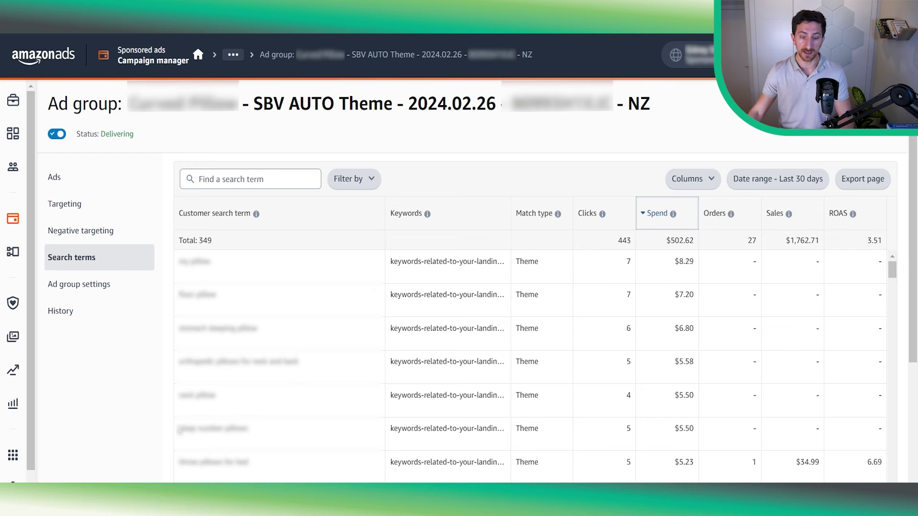
left_click(71, 239)
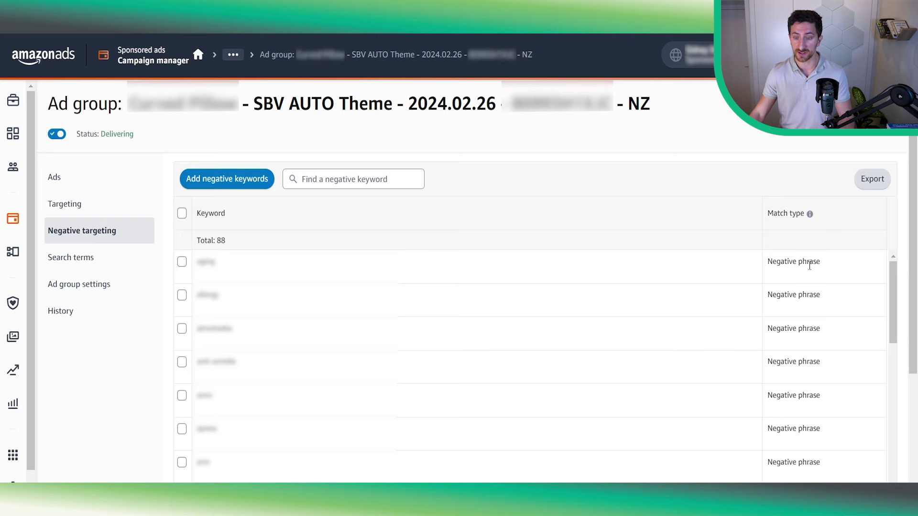
scroll(804, 344, "down", 3)
scroll(803, 363, "up", 5)
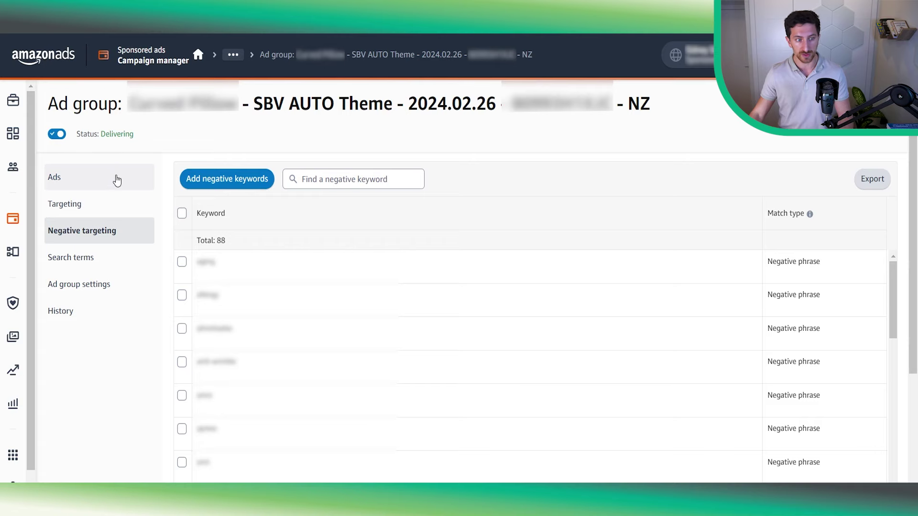
Compare Spend, Sales and ACOS across the four video ads, the top at 28.91% ACOS
left_click(113, 180)
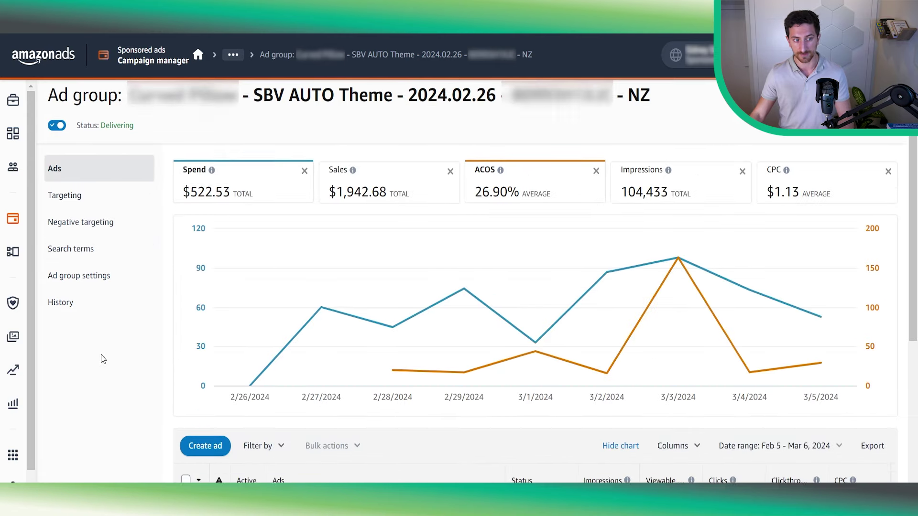
scroll(105, 356, "down", 2)
scroll(105, 359, "down", 4)
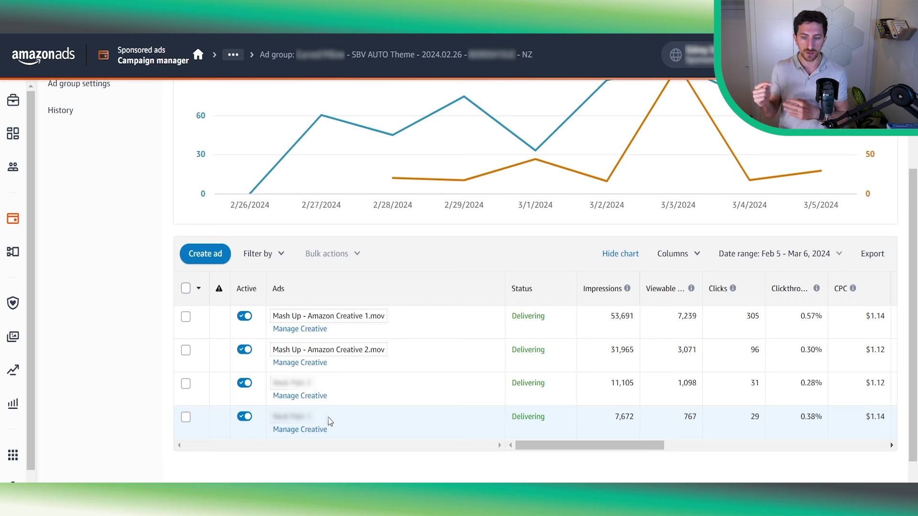
scroll(700, 317, "right", 5)
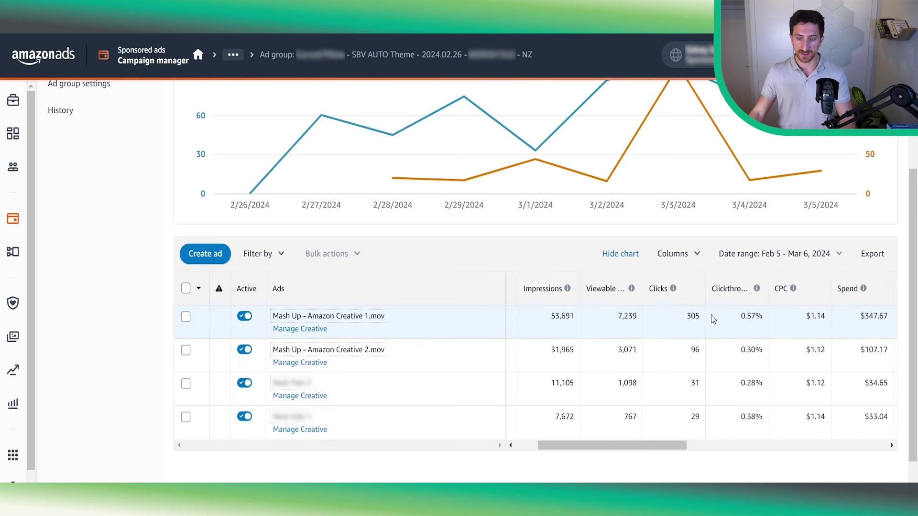
scroll(688, 321, "right", 5)
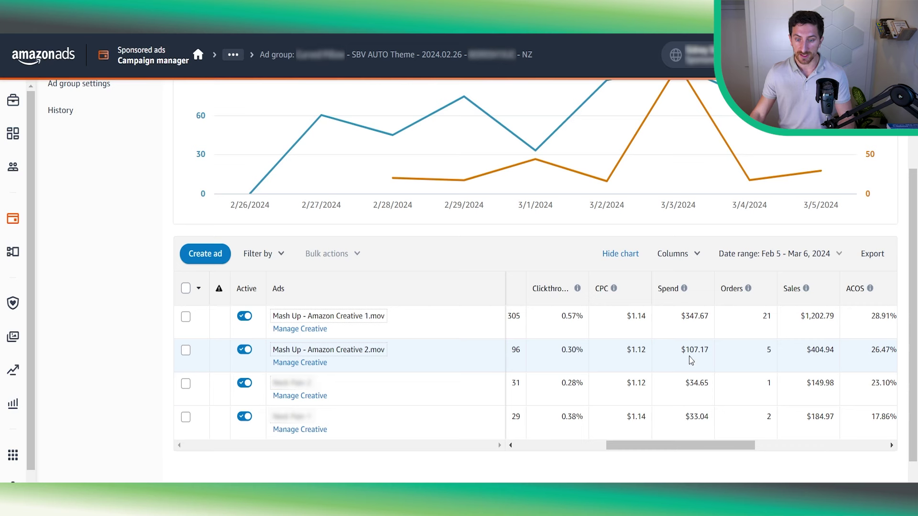
left_click(659, 351)
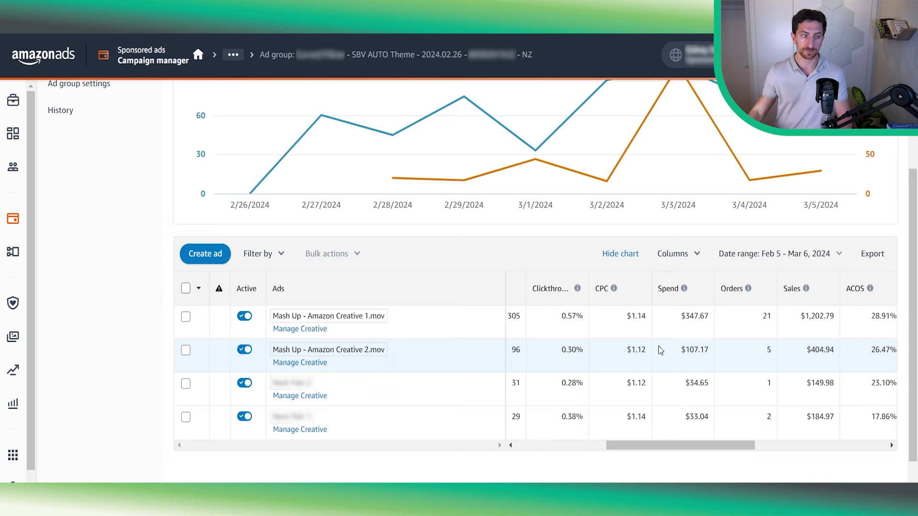
scroll(660, 350, "up", 3)
scroll(127, 237, "down", 3)
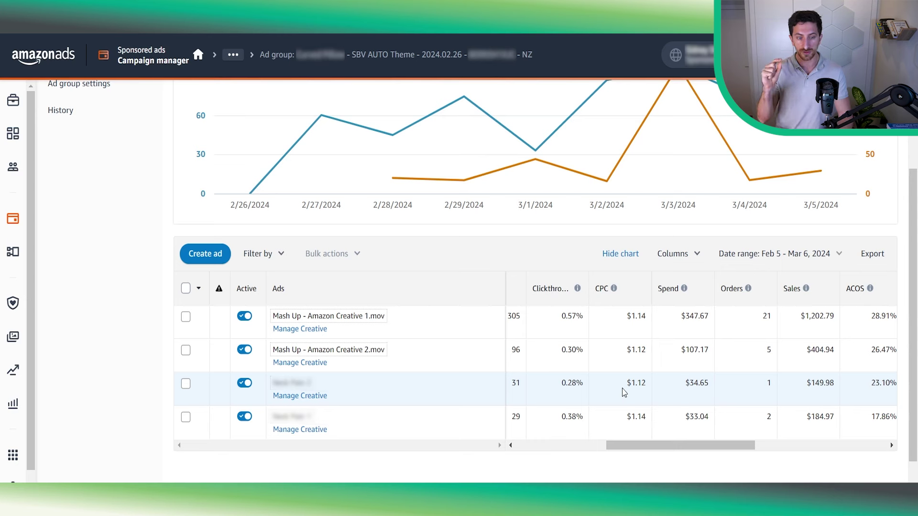
scroll(624, 393, "right", 3)
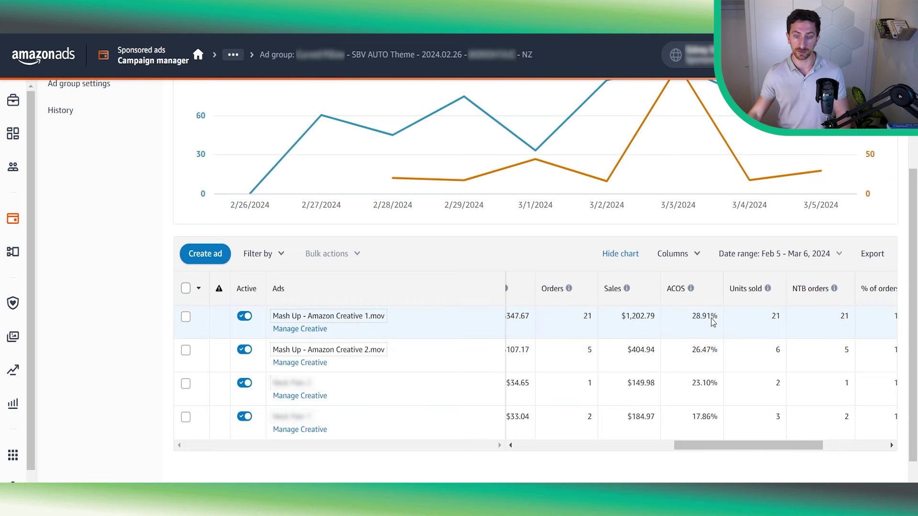
scroll(705, 361, "left", 2)
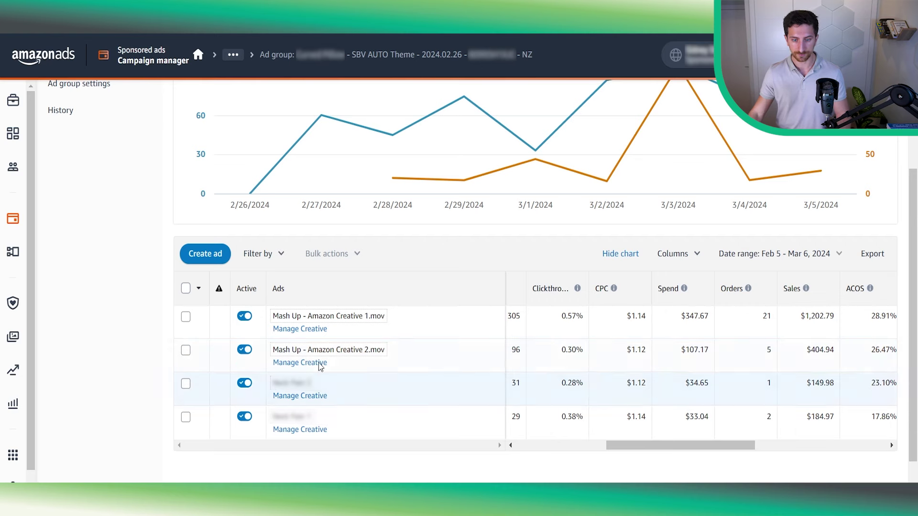
scroll(188, 360, "up", 1)
scroll(187, 359, "up", 3)
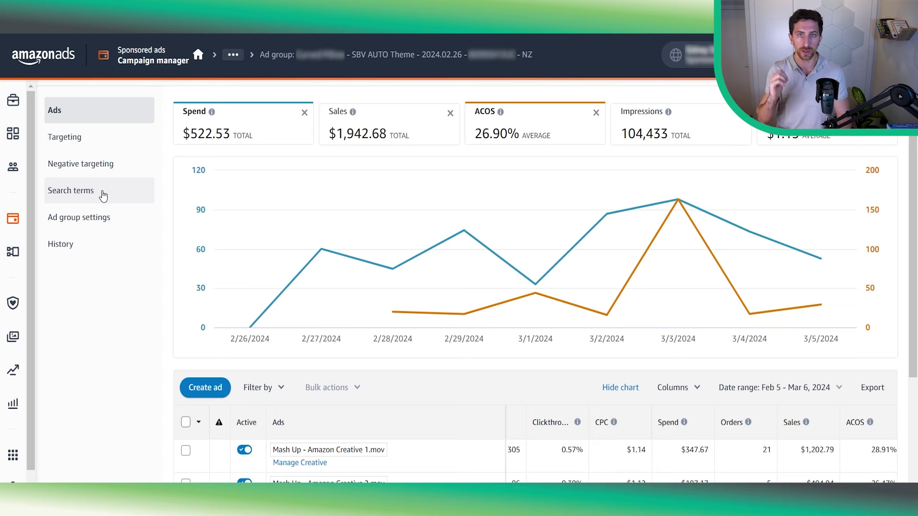
left_click(106, 138)
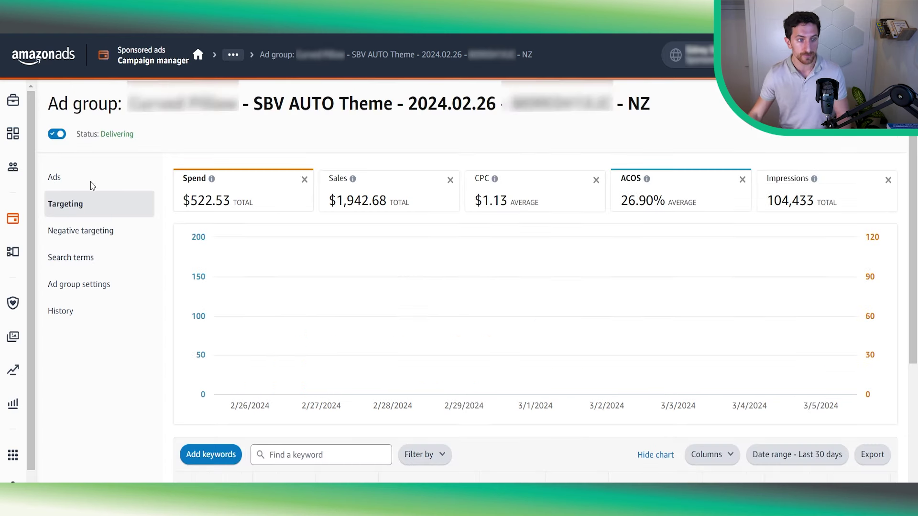
scroll(100, 370, "down", 2)
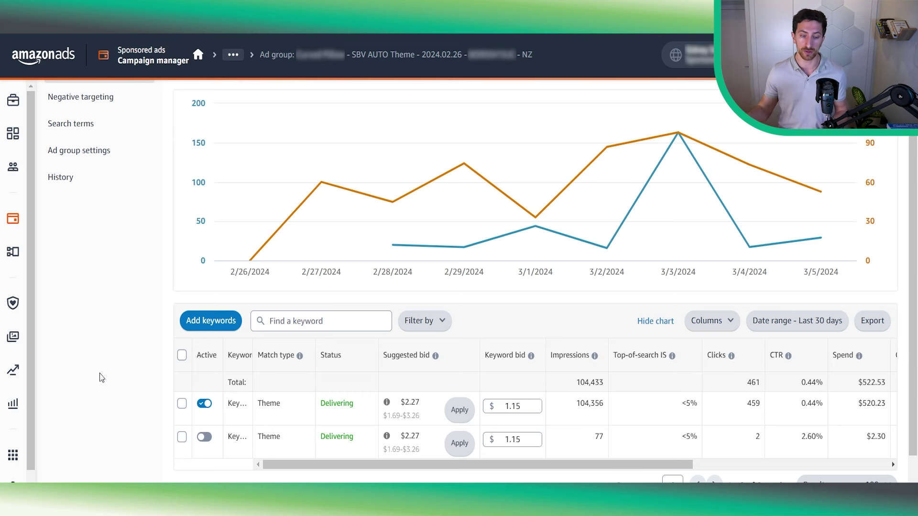
scroll(156, 226, "up", 3)
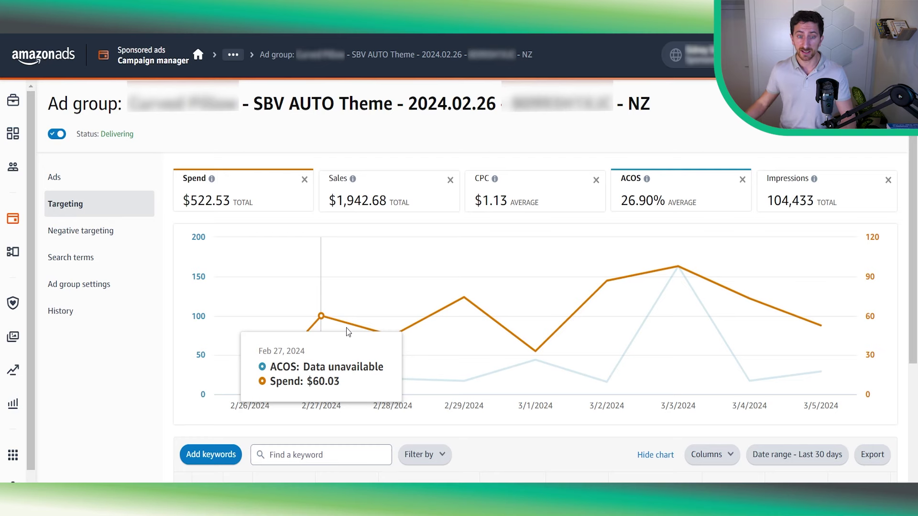
scroll(347, 332, "down", 3)
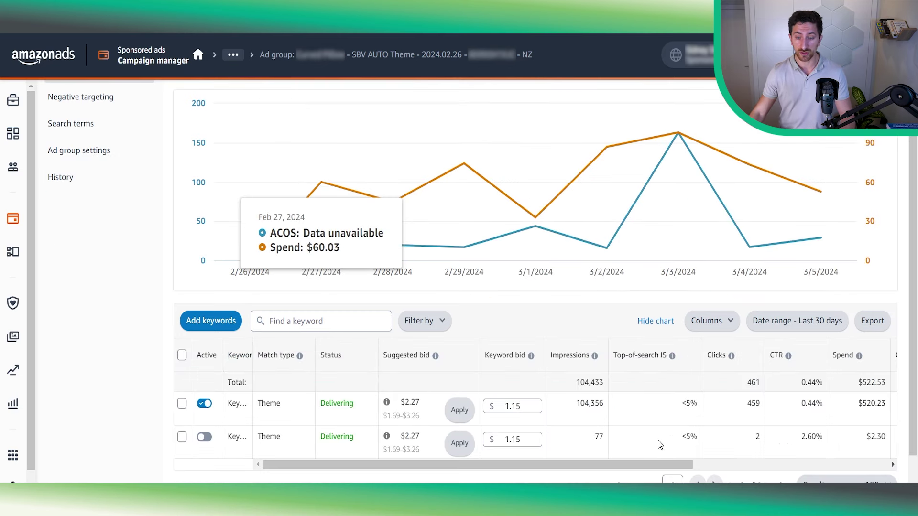
scroll(796, 425, "right", 2)
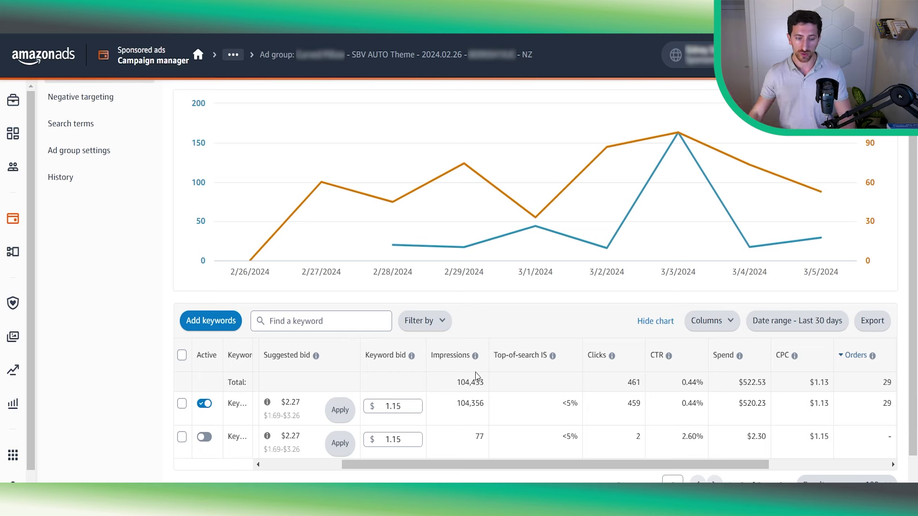
scroll(448, 430, "left", 3)
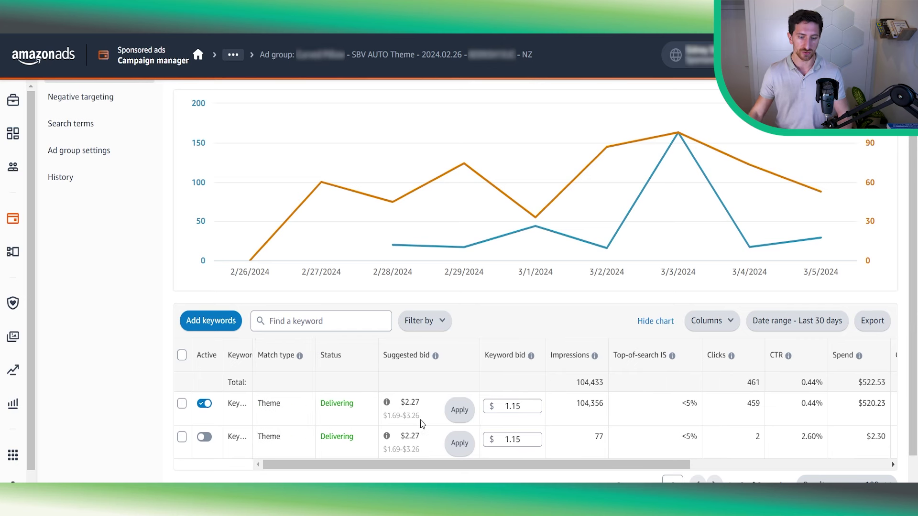